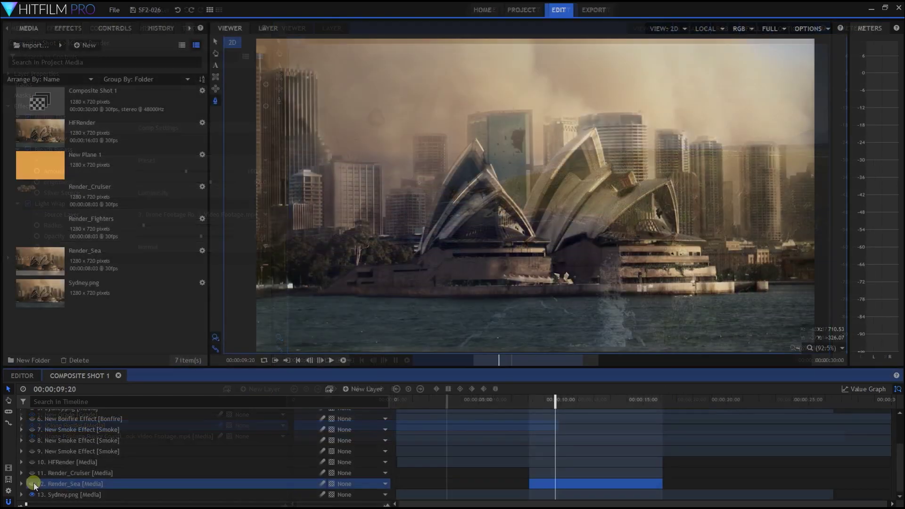
Turn on Render_Sea, Render_Cruiser, HFRender, smoke layers 9, 8, 7 and bonfire layer 6
{"action": "left_click", "coordinate": [33, 484]}
{"action": "left_click", "coordinate": [32, 473]}
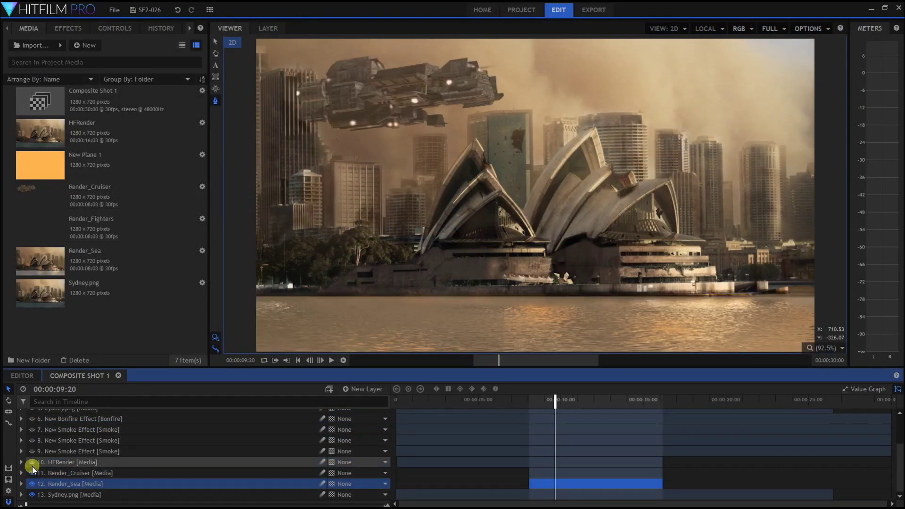
{"action": "left_click", "coordinate": [32, 462]}
{"action": "left_click", "coordinate": [32, 451]}
{"action": "left_click", "coordinate": [32, 440]}
{"action": "left_click", "coordinate": [32, 429]}
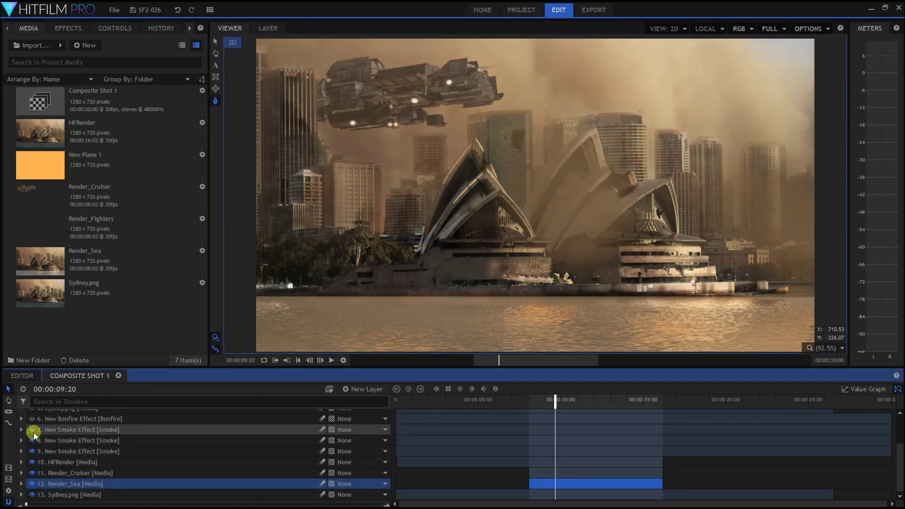
{"action": "left_click", "coordinate": [32, 419]}
Turn on Sydney.png, bonfire layers 4, 3 and 2, and Render_Fighters
{"action": "scroll", "coordinate": [47, 425], "scroll_direction": "up", "scroll_amount": 1}
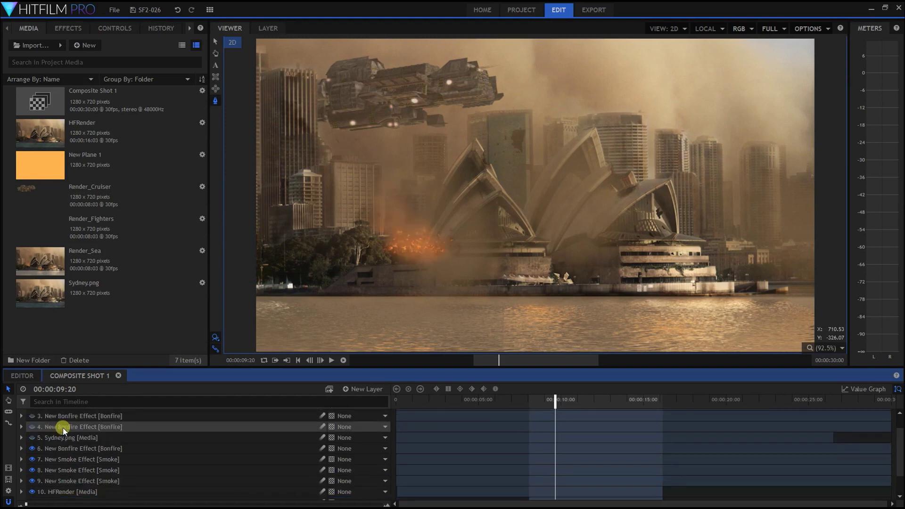
{"action": "left_click", "coordinate": [32, 437]}
{"action": "left_click", "coordinate": [32, 427]}
{"action": "left_click", "coordinate": [33, 417]}
{"action": "scroll", "coordinate": [35, 417], "scroll_direction": "up", "scroll_amount": 2}
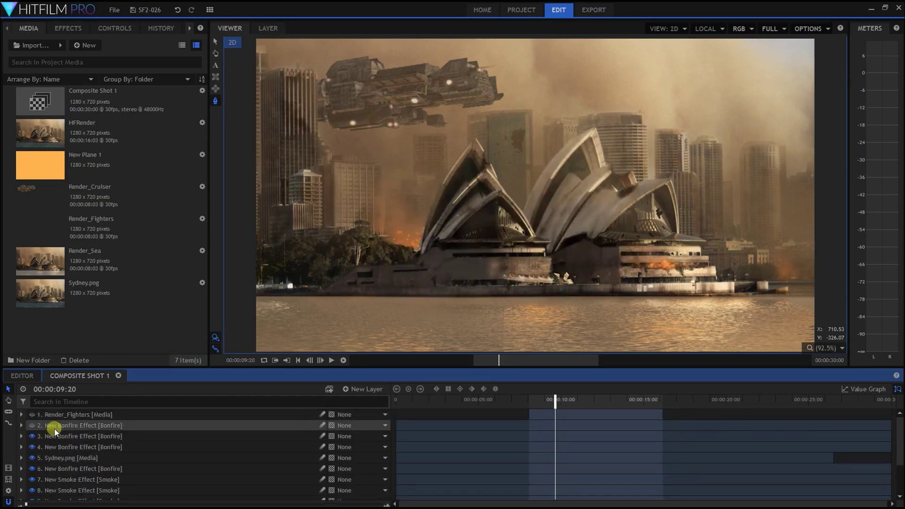
{"action": "left_click", "coordinate": [32, 425]}
{"action": "left_click", "coordinate": [32, 415]}
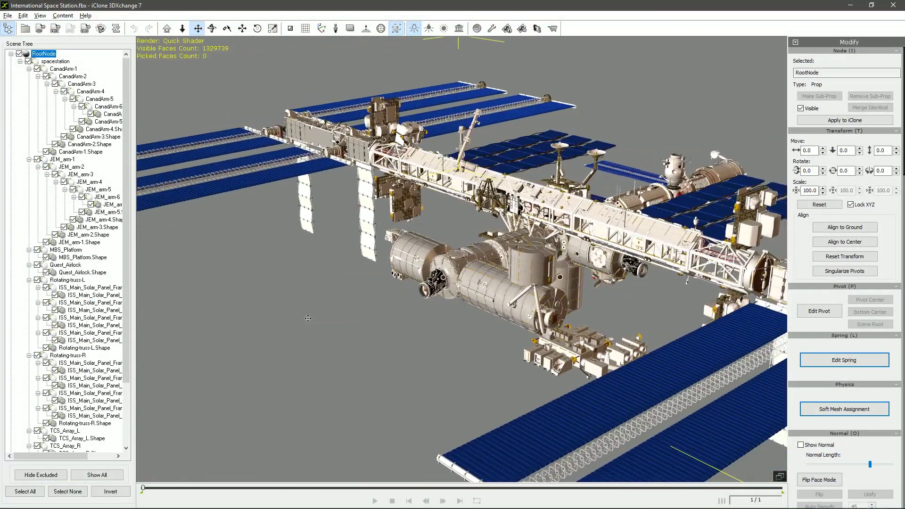
Open the Export to iClone settings for the ISS model
{"action": "left_click", "coordinate": [41, 28]}
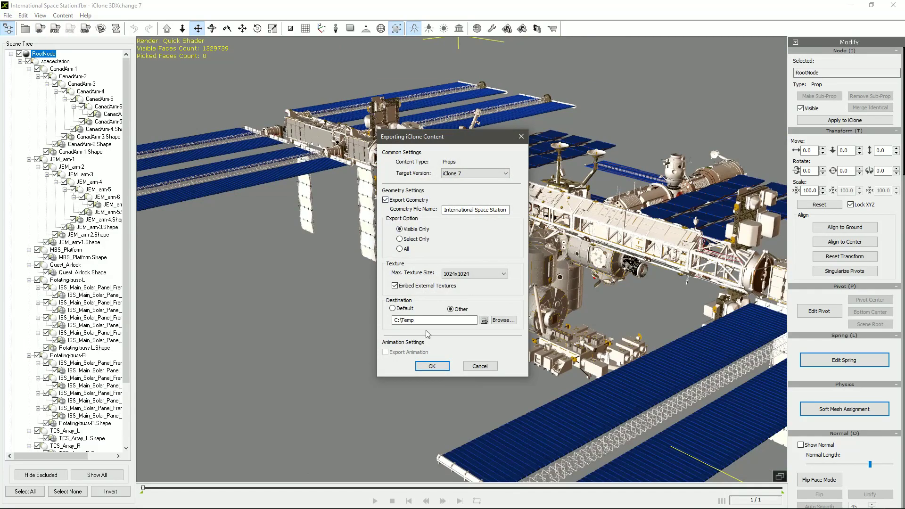
Export the ISS to iClone and convert its materials to PBR shaders
{"action": "left_click", "coordinate": [432, 366]}
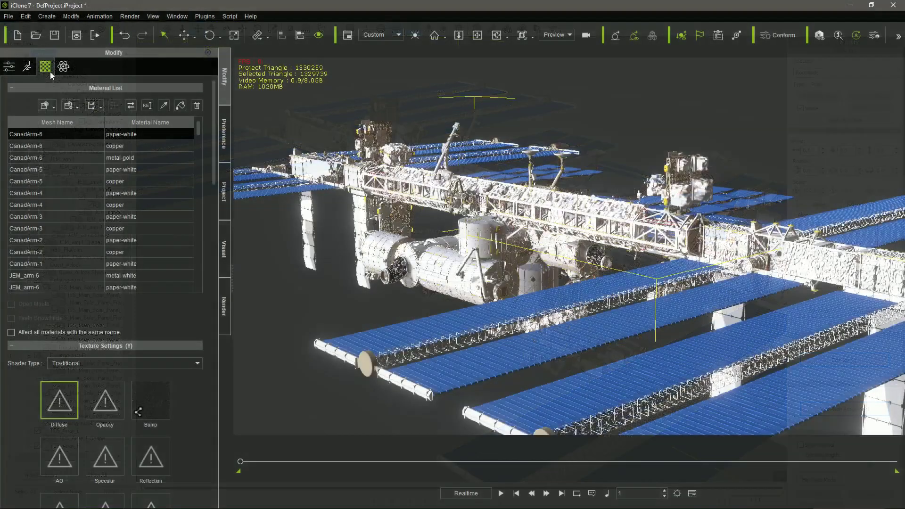
{"action": "left_click", "coordinate": [131, 105]}
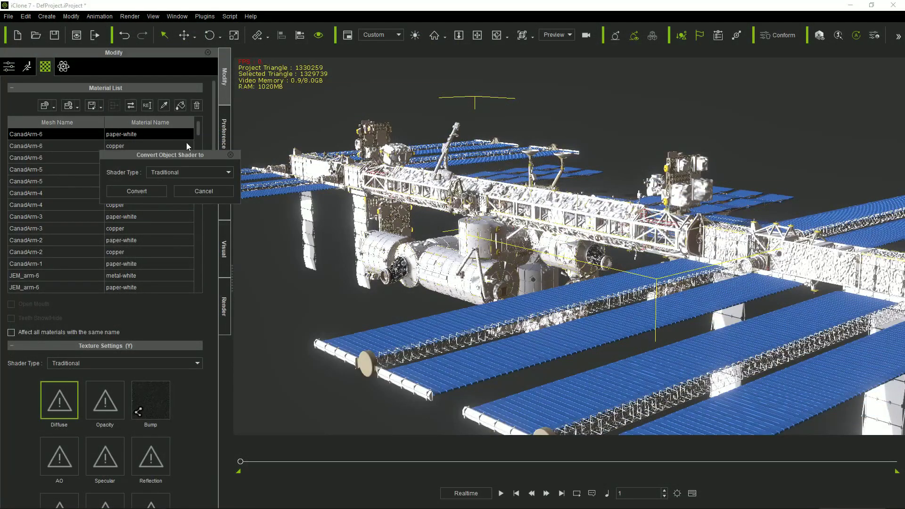
{"action": "left_click", "coordinate": [191, 173]}
{"action": "left_click", "coordinate": [186, 182]}
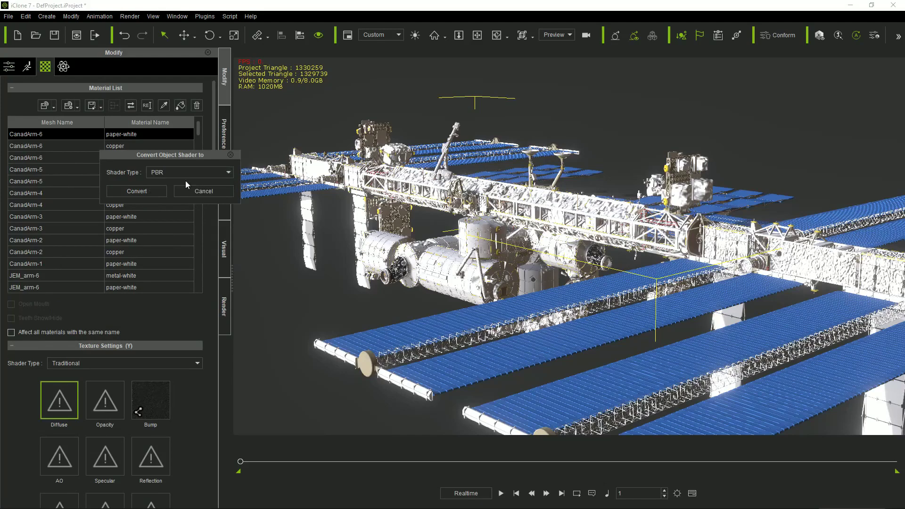
{"action": "left_click", "coordinate": [157, 191]}
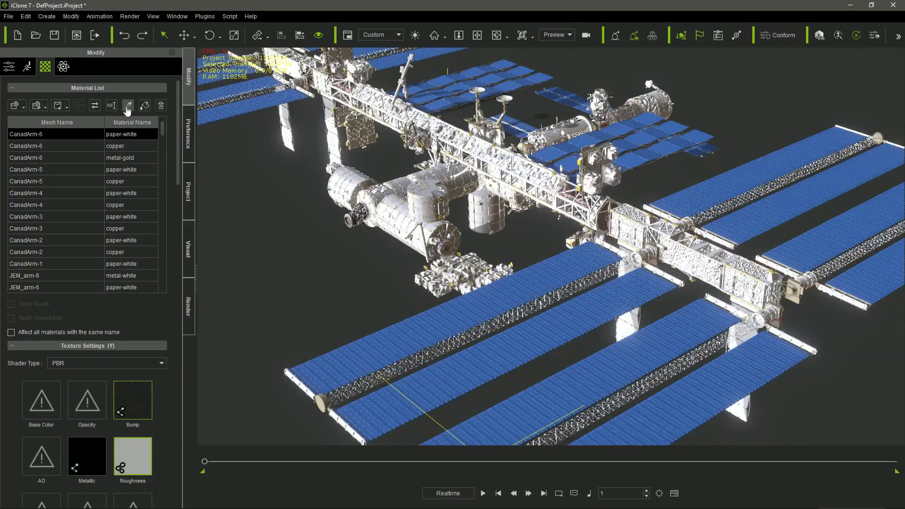
Pick the solar_panel material and apply the panel texture to Base Color and grayscale Bump
{"action": "left_click", "coordinate": [127, 106]}
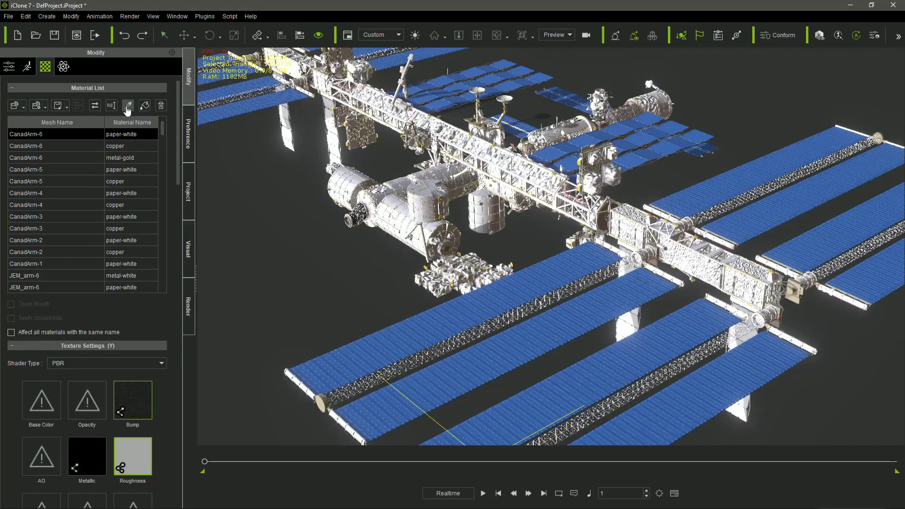
{"action": "left_click", "coordinate": [455, 323]}
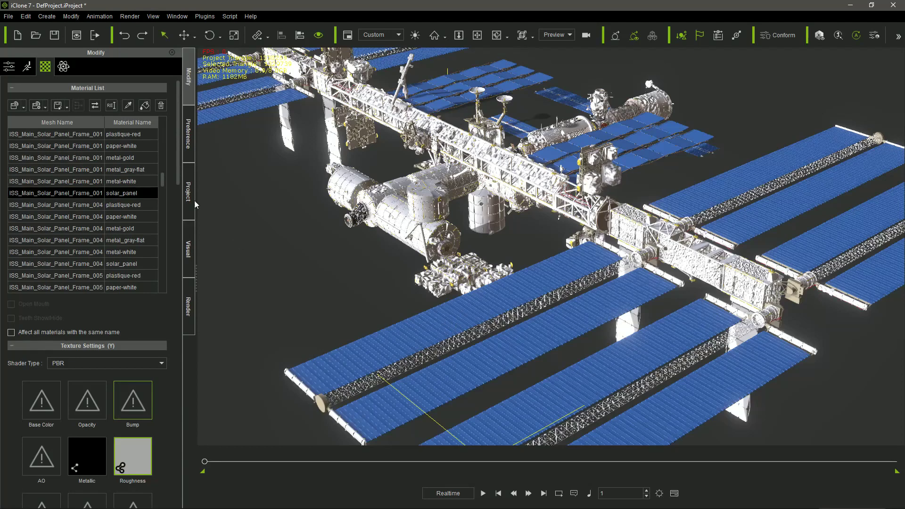
{"action": "scroll", "coordinate": [87, 235], "scroll_direction": "down", "scroll_amount": 5}
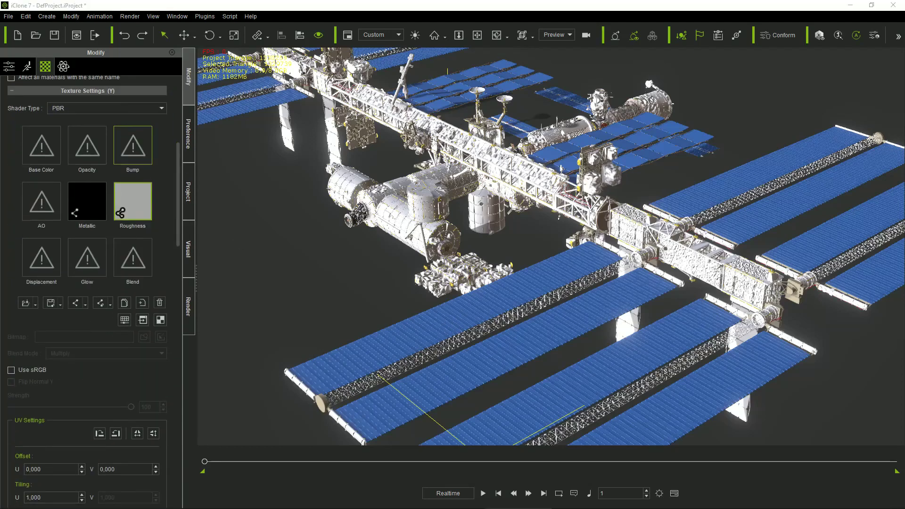
{"action": "left_click_drag", "start_coordinate": [0, 146], "coordinate": [133, 145]}
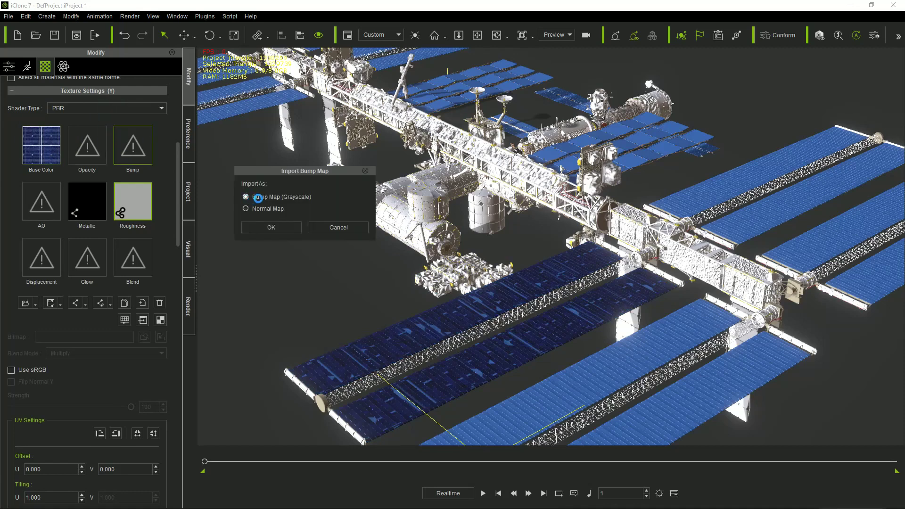
{"action": "left_click", "coordinate": [271, 227]}
Set the solar panel's Diffuse colour to white and Tiling U to 50
{"action": "scroll", "coordinate": [165, 278], "scroll_direction": "down", "scroll_amount": 5}
{"action": "left_click", "coordinate": [59, 325]}
{"action": "left_click", "coordinate": [433, 255]}
{"action": "left_click", "coordinate": [505, 345]}
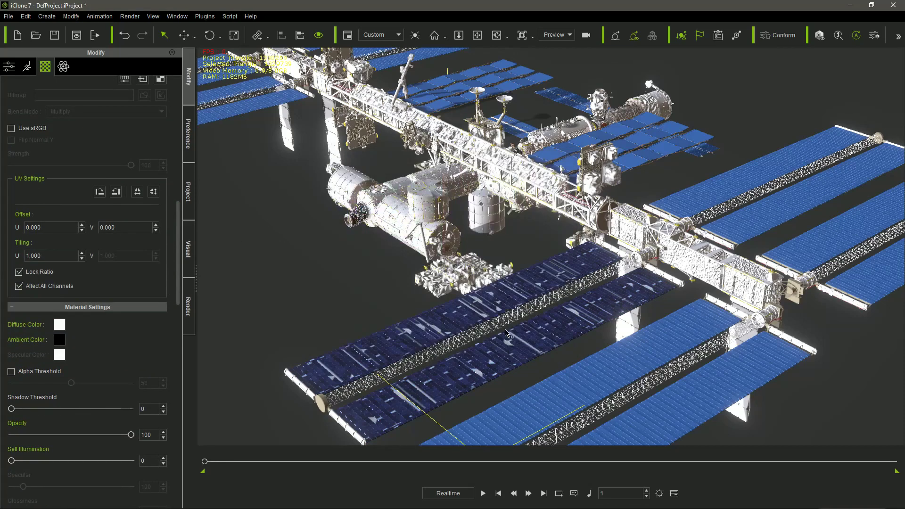
{"action": "double_click", "coordinate": [49, 256]}
{"action": "type", "text": "50"}
{"action": "key", "text": "Return"}
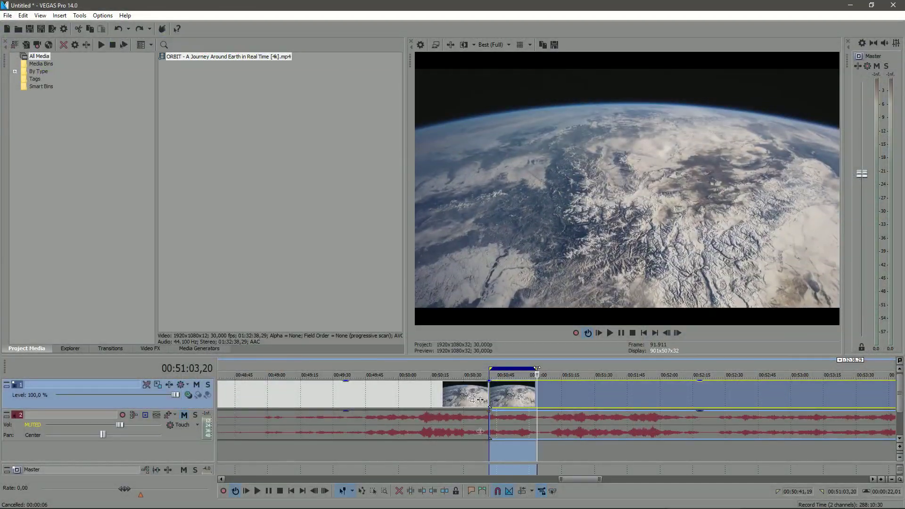
Render the loop region as Earth Background.mp4, then drop it into iClone as an image plane
{"action": "left_click", "coordinate": [7, 15]}
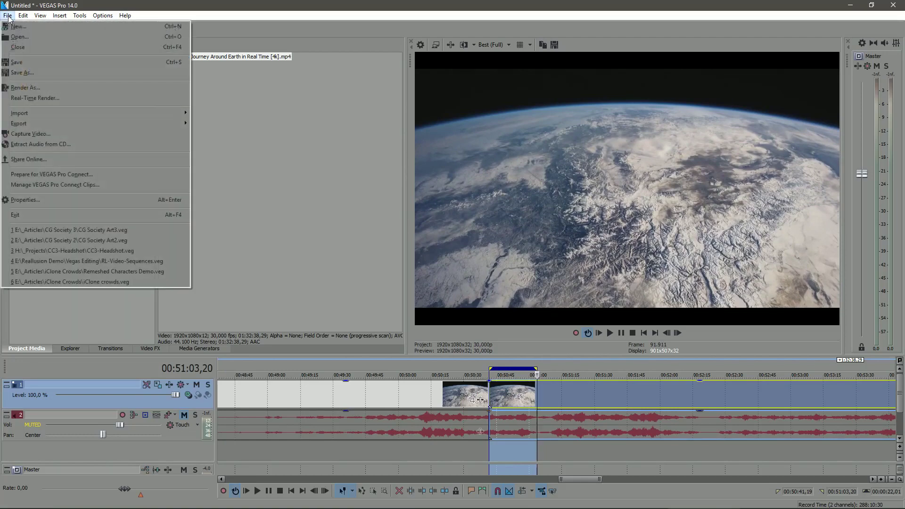
{"action": "left_click", "coordinate": [39, 88]}
{"action": "type", "text": "Ear"}
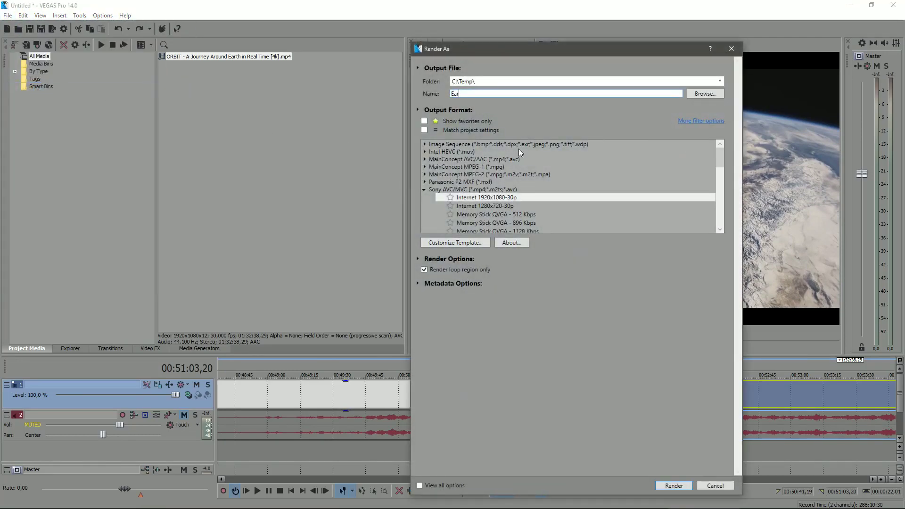
{"action": "type", "text": "th Background"}
{"action": "key", "text": "Return"}
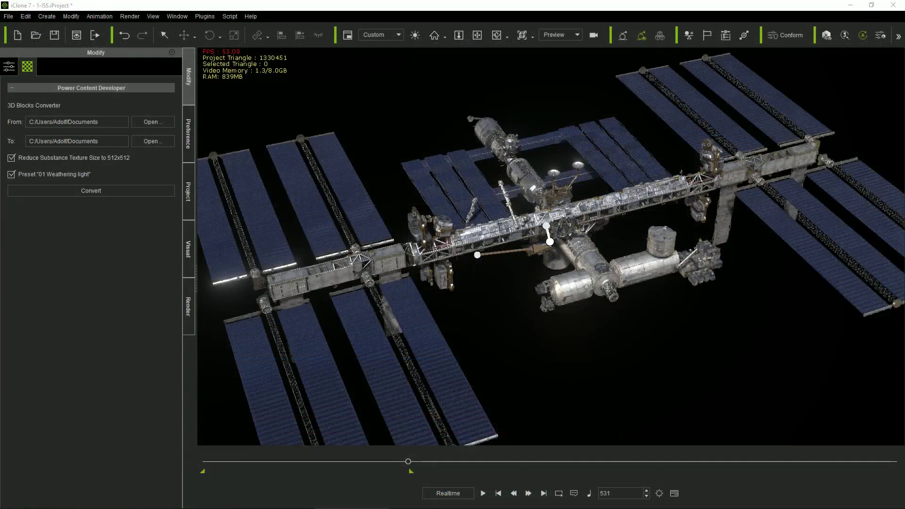
{"action": "left_click_drag", "start_coordinate": [0, 221], "coordinate": [506, 330], "text": "ctrl"}
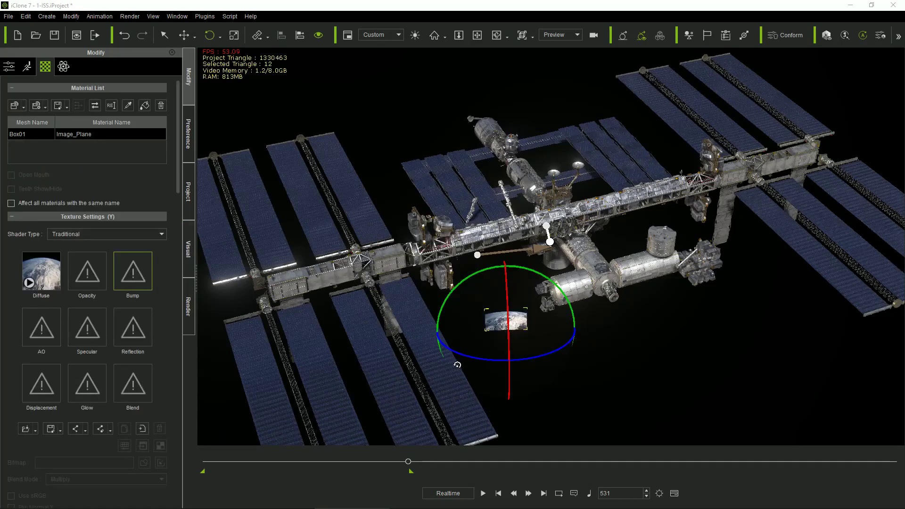
Rotate and enlarge the Earth image plane, set Self Illumination to 100, and open the Scene Manager
{"action": "left_click_drag", "start_coordinate": [468, 358], "coordinate": [856, 81]}
{"action": "key", "text": "r"}
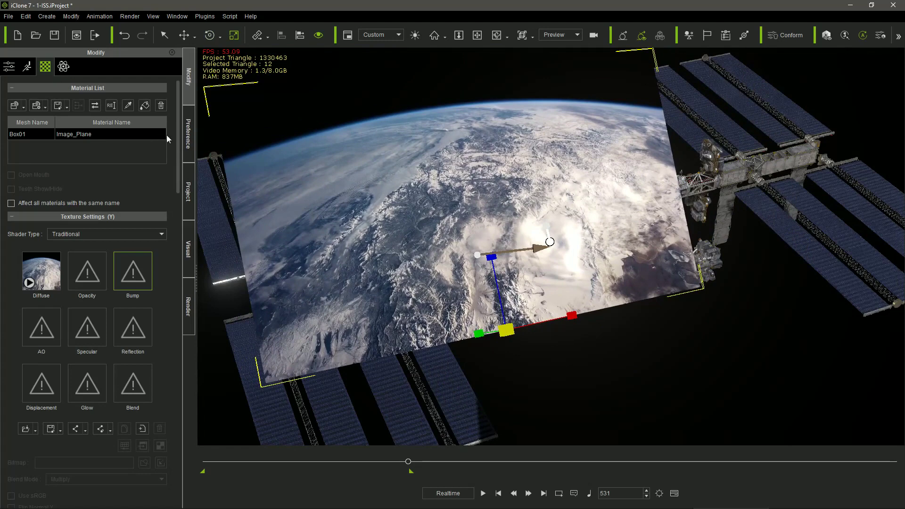
{"action": "left_click_drag", "start_coordinate": [179, 143], "coordinate": [181, 289]}
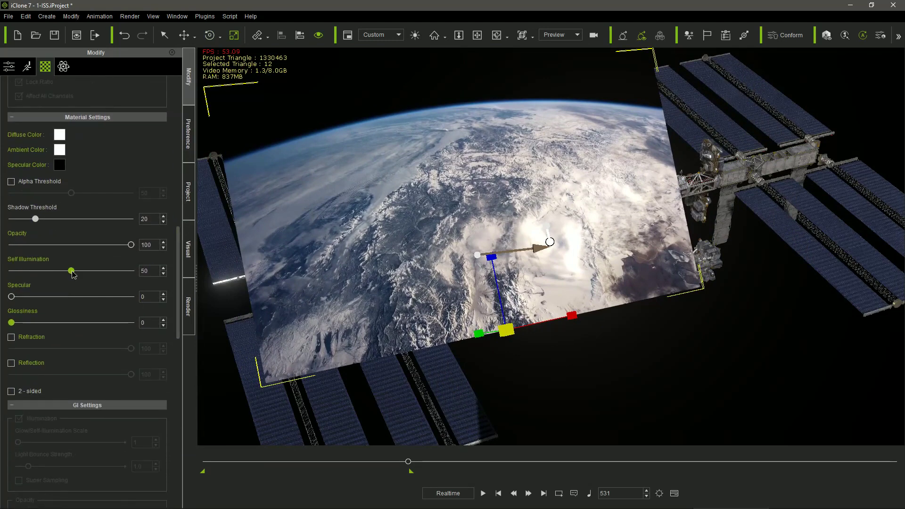
{"action": "left_click_drag", "start_coordinate": [72, 272], "coordinate": [132, 272]}
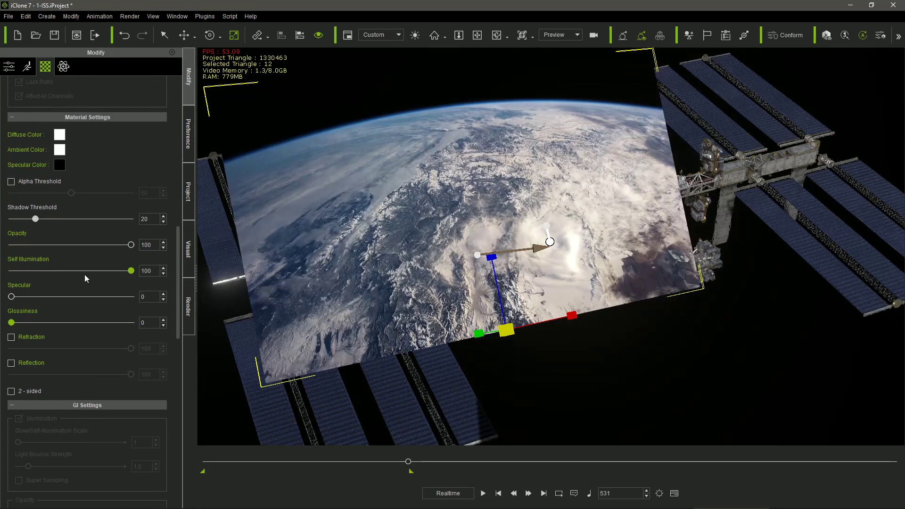
{"action": "key", "text": "F3"}
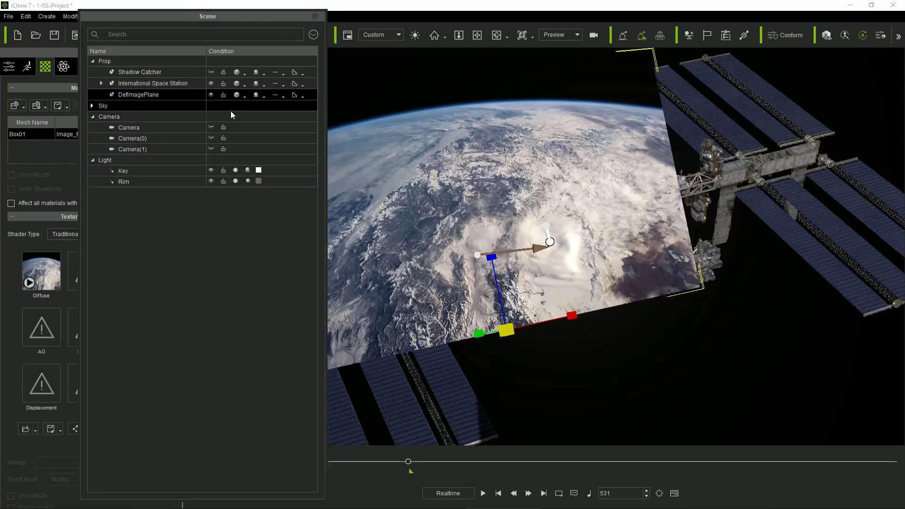
Set DefImagePlane's shadows to No Shadows and orbit the view to check it
{"action": "left_click", "coordinate": [264, 97]}
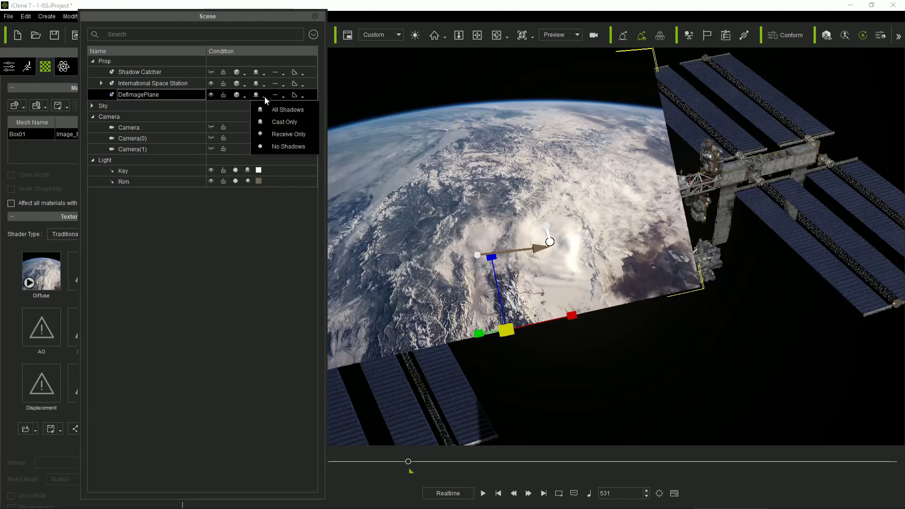
{"action": "left_click", "coordinate": [275, 145]}
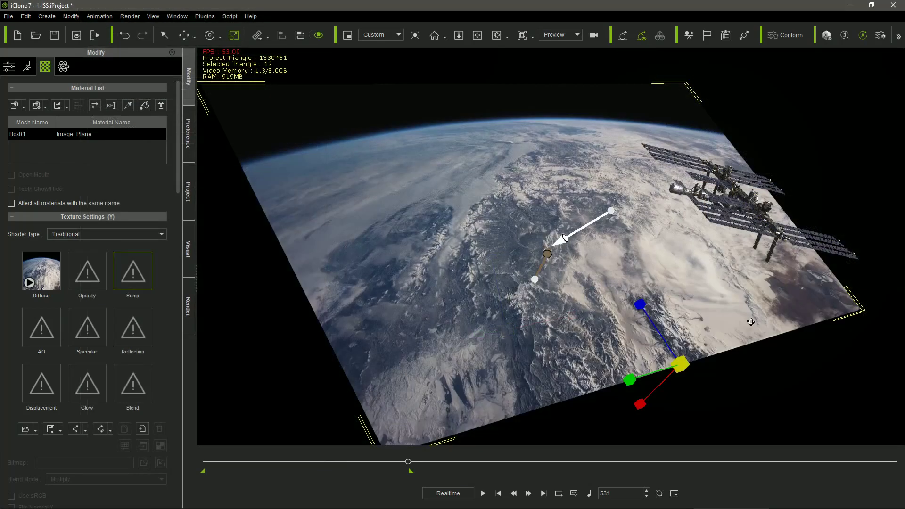
{"action": "right_click_drag", "start_coordinate": [778, 320], "coordinate": [586, 348]}
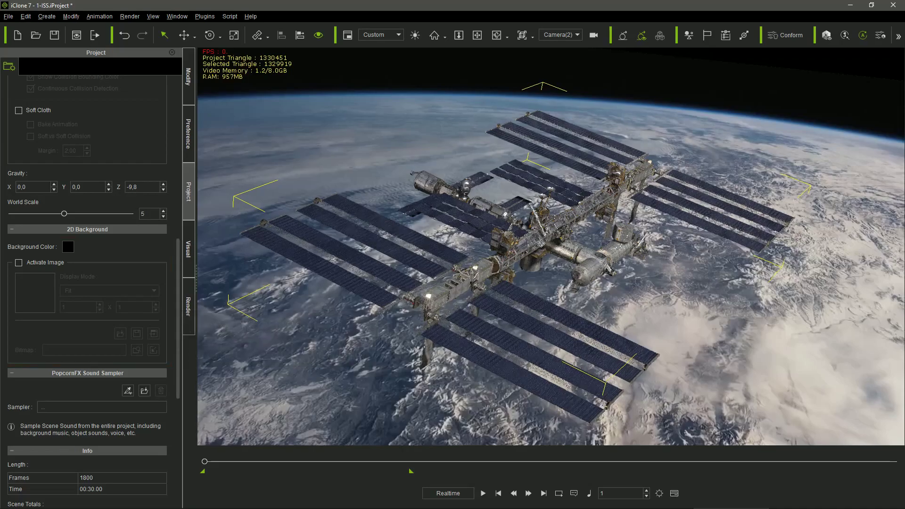
Orbit around the ISS and play back the camera animation over the Earth backdrop
{"action": "right_click_drag", "start_coordinate": [537, 245], "coordinate": [561, 229]}
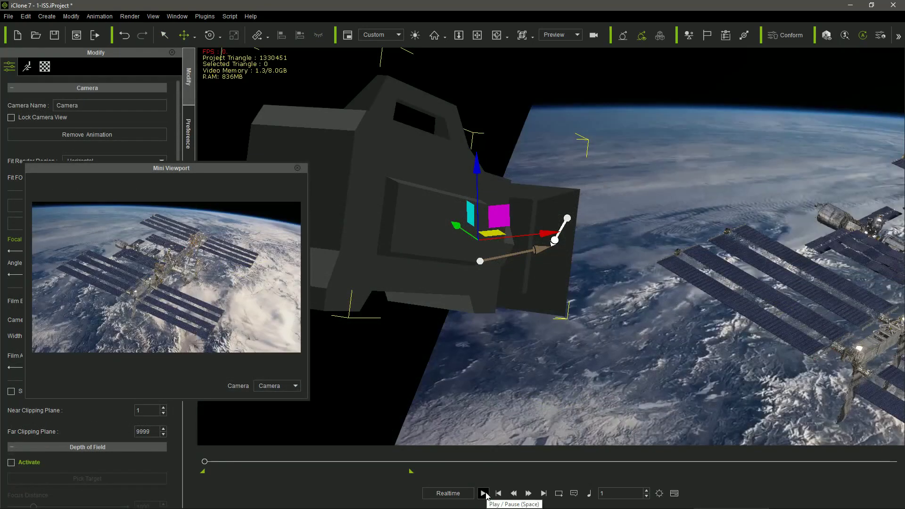
{"action": "left_click", "coordinate": [484, 494]}
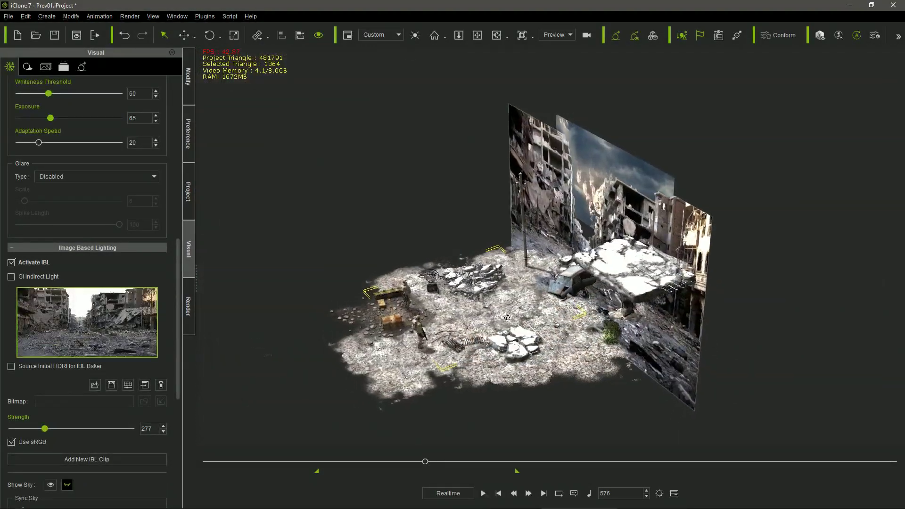
{"action": "right_click_drag", "start_coordinate": [508, 318], "coordinate": [668, 266]}
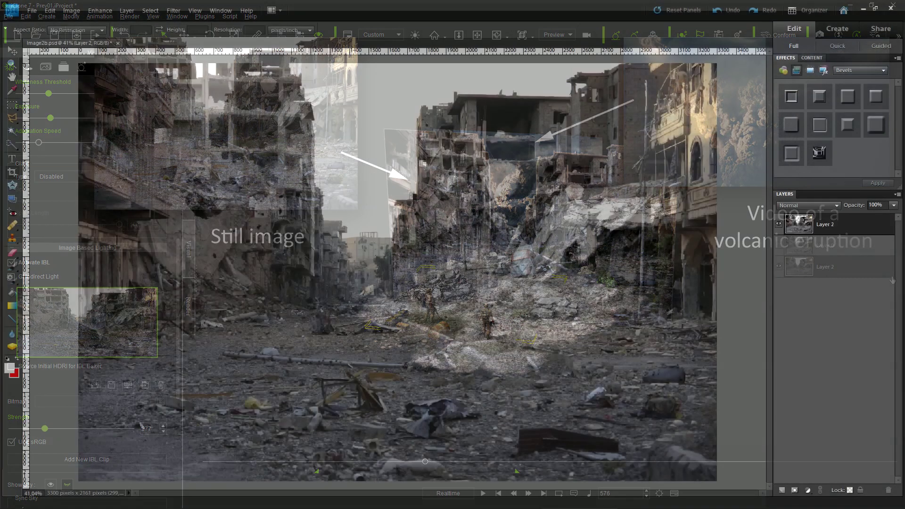
Brighten the ruins photo with Levels (white input 189) and delete the sky to transparency
{"action": "key", "text": "ctrl+l"}
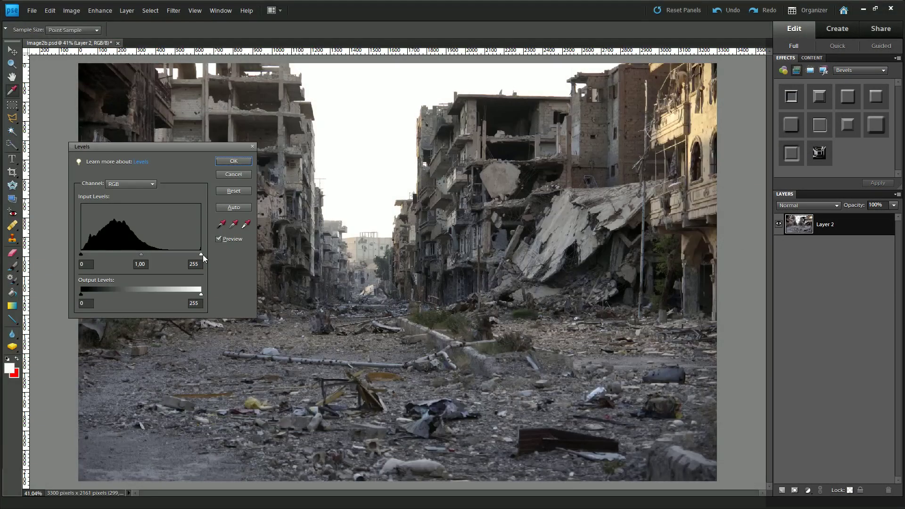
{"action": "left_click_drag", "start_coordinate": [202, 254], "coordinate": [171, 255]}
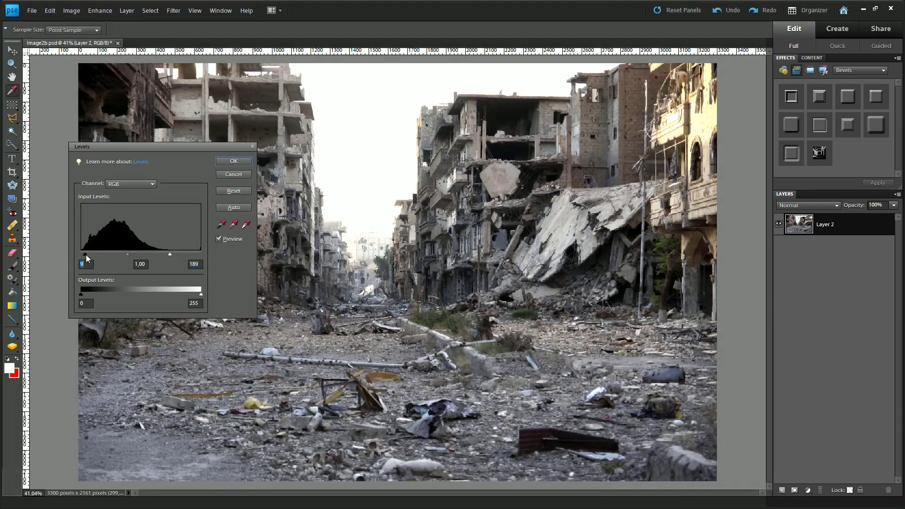
{"action": "left_click", "coordinate": [241, 162]}
{"action": "key", "text": "c"}
{"action": "key", "text": "v"}
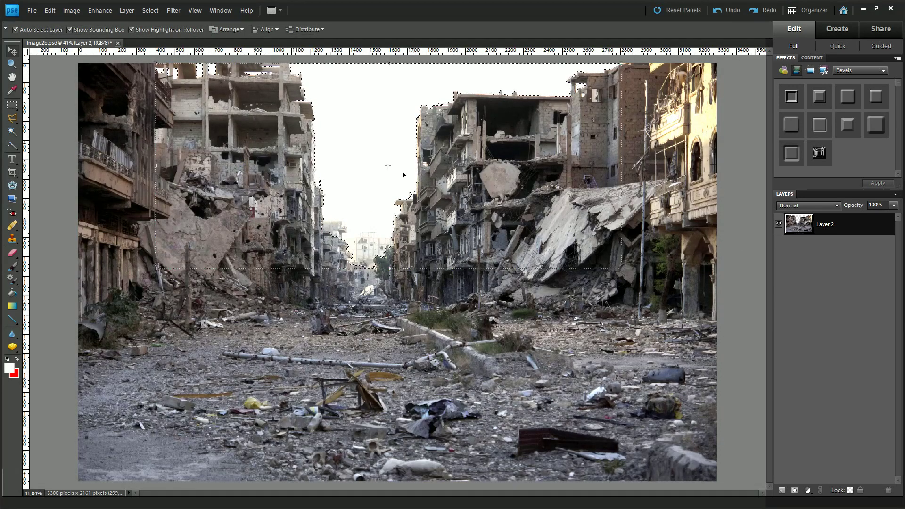
{"action": "key", "text": "Delete"}
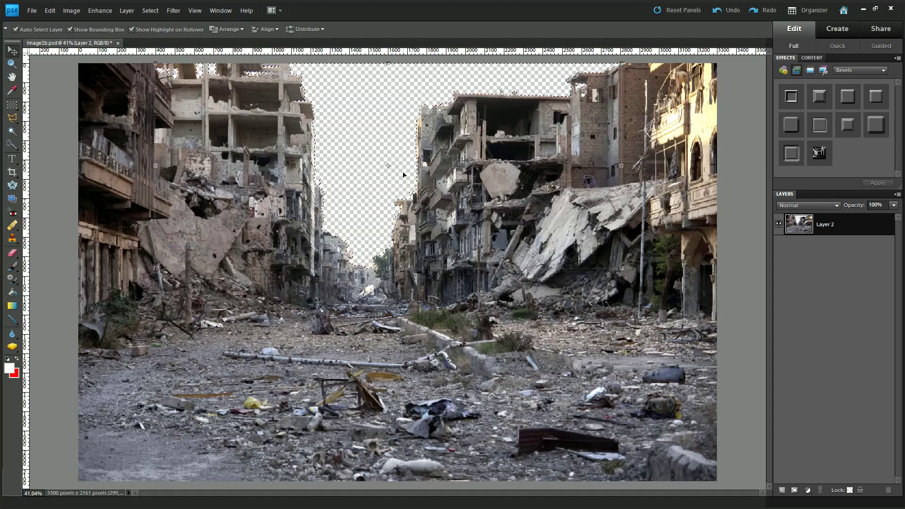
{"action": "key", "text": "ctrl+d"}
{"action": "key", "text": "s"}
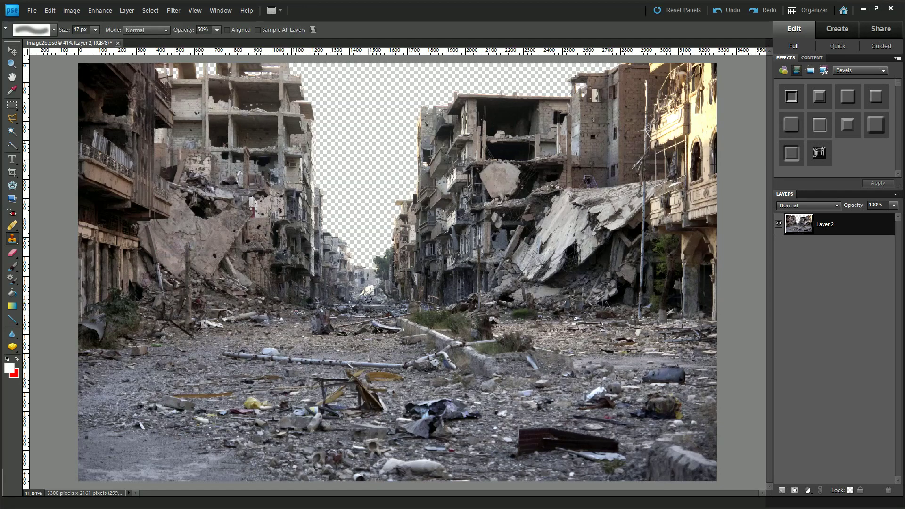
Save the image for web as PNG-24 and bring it into the iClone scene
{"action": "left_click", "coordinate": [32, 10]}
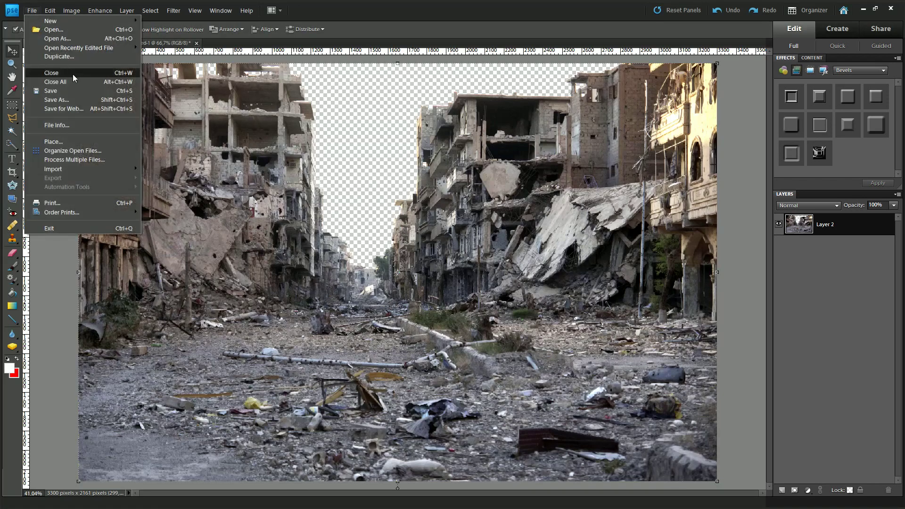
{"action": "left_click", "coordinate": [88, 109]}
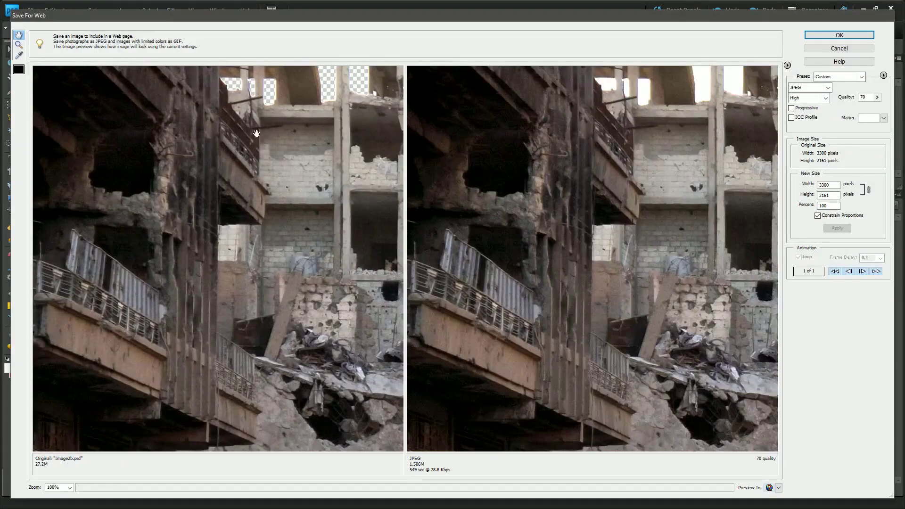
{"action": "left_click", "coordinate": [811, 89]}
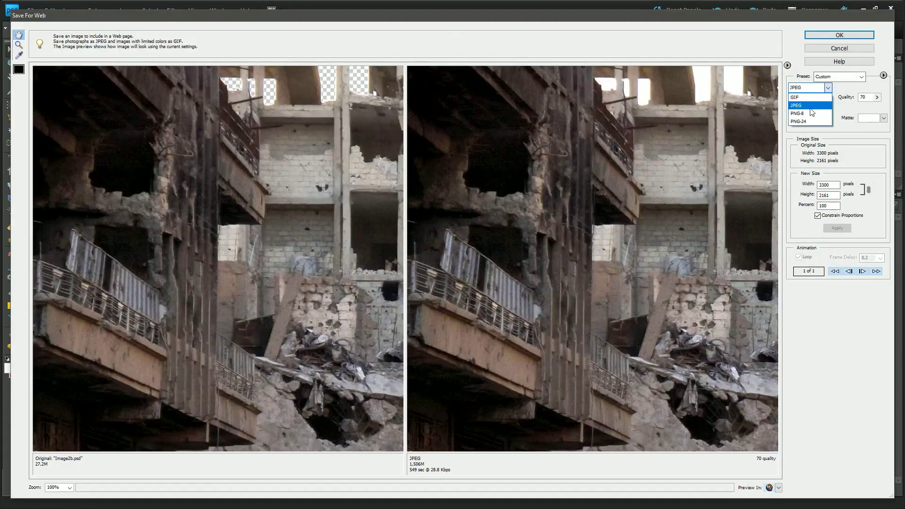
{"action": "left_click", "coordinate": [810, 122]}
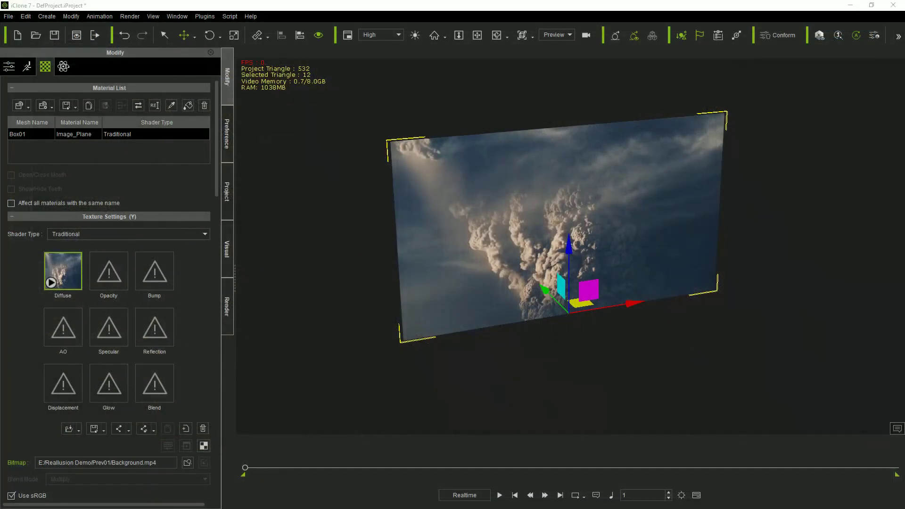
{"action": "mouse_move", "coordinate": [632, 398]}
{"action": "left_mouse_down"}
{"action": "mouse_move", "coordinate": [655, 364]}
{"action": "mouse_move", "coordinate": [633, 379]}
{"action": "left_mouse_up"}
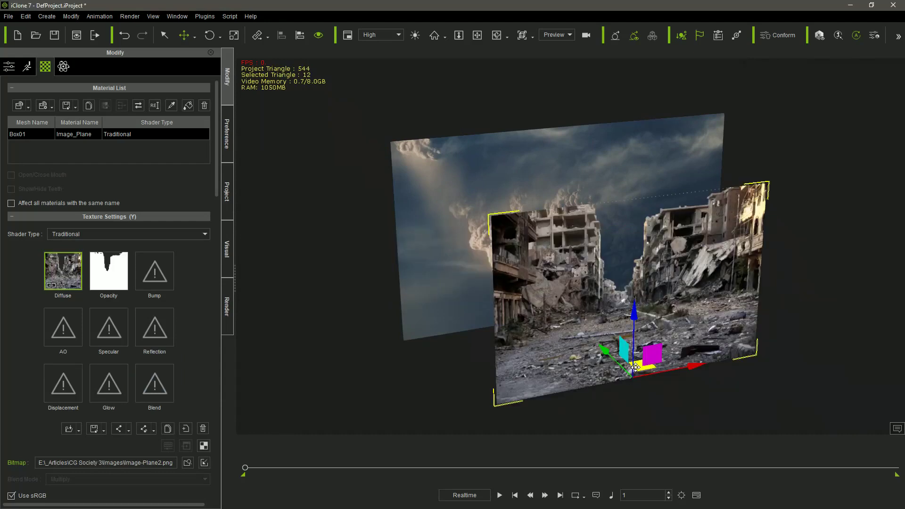
Move the street plane left in front of the smoke backdrop and orbit to face the planes
{"action": "left_click_drag", "start_coordinate": [655, 372], "coordinate": [594, 343]}
{"action": "right_click_drag", "start_coordinate": [696, 369], "coordinate": [660, 330]}
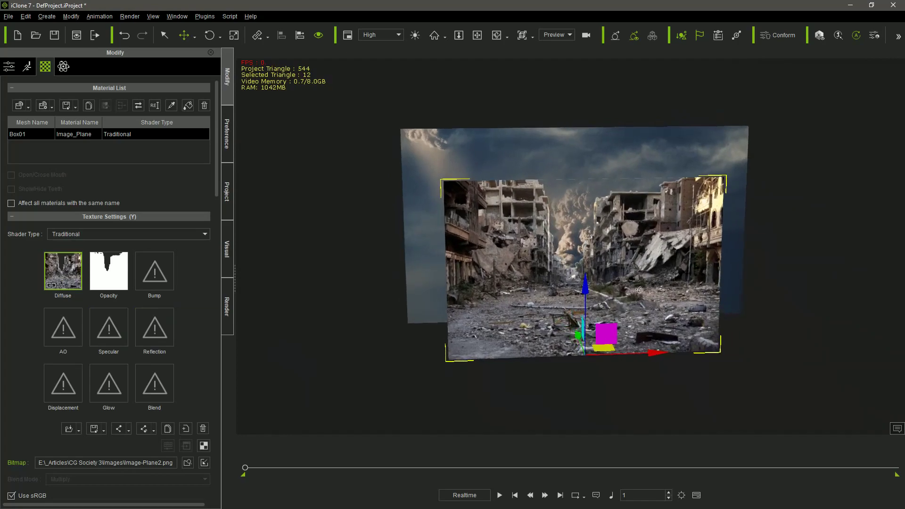
{"action": "right_click_drag", "start_coordinate": [660, 330], "coordinate": [631, 297]}
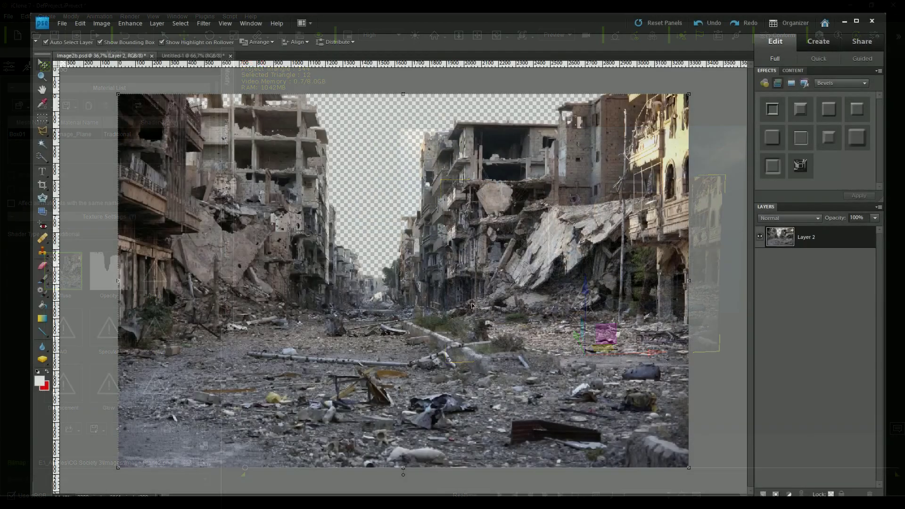
{"action": "key", "text": "ctrl+alt+c"}
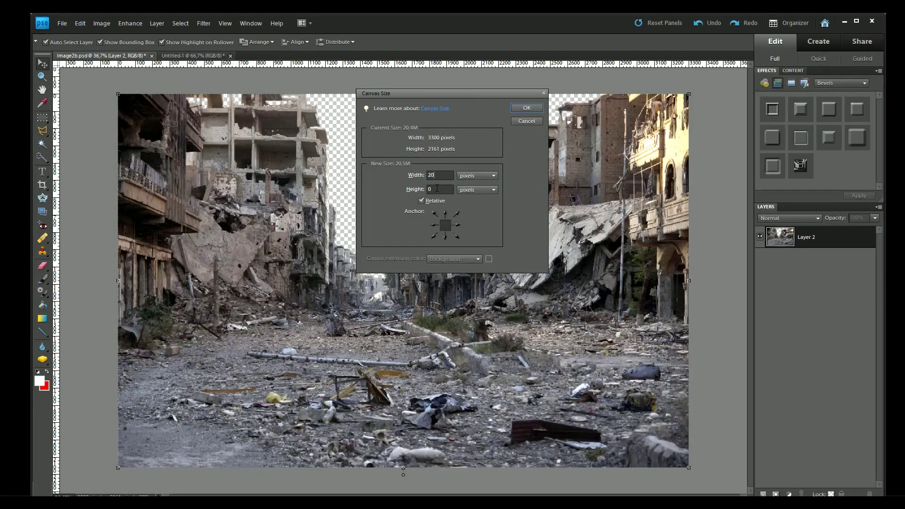
Enlarge the canvas by a relative 20 px in width and height, then apply it as the plane's Diffuse texture
{"action": "left_click", "coordinate": [526, 109]}
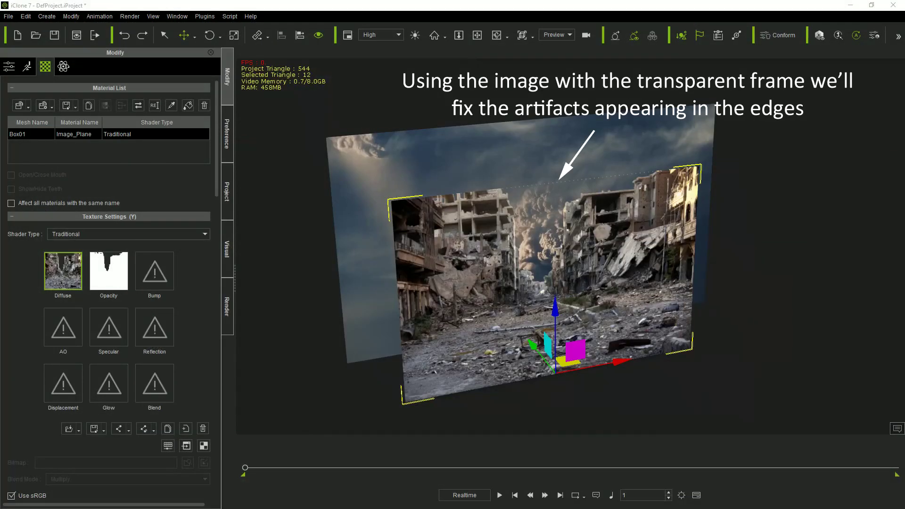
{"action": "left_click_drag", "start_coordinate": [1, 199], "coordinate": [67, 278]}
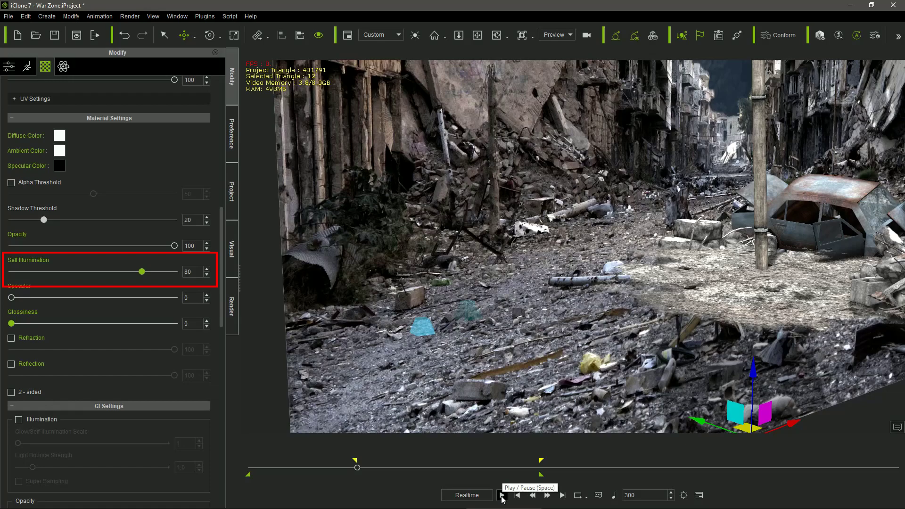
Preview the War Zone scene with the grid shown, then lower the building texture's brightness to -7
{"action": "left_click", "coordinate": [503, 497]}
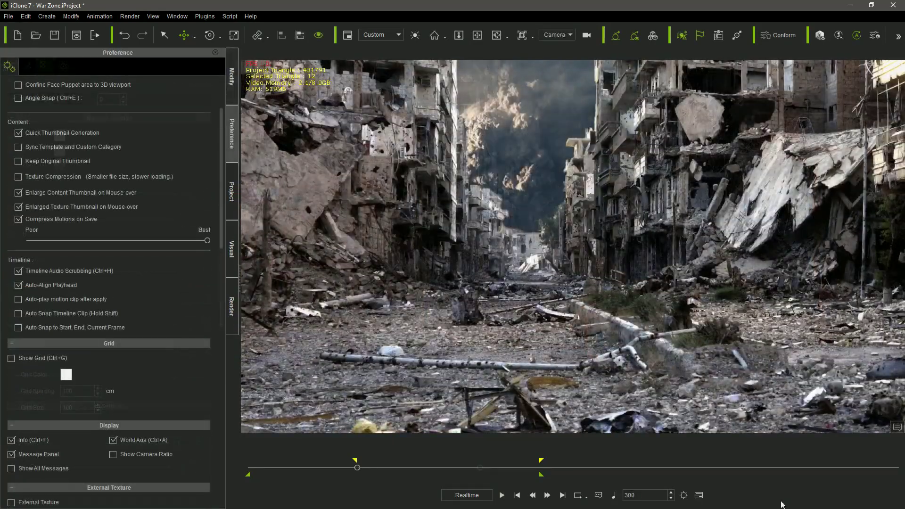
{"action": "key", "text": "ctrl+g"}
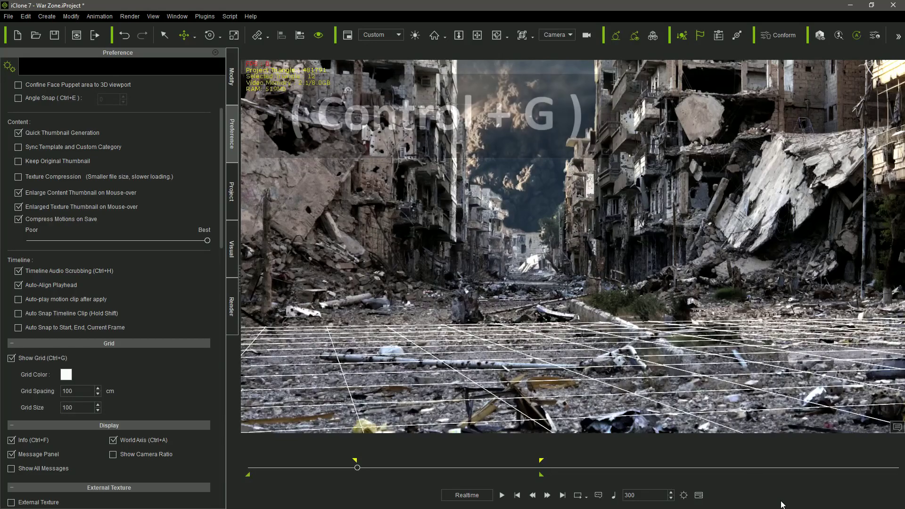
{"action": "right_click_drag", "start_coordinate": [685, 381], "coordinate": [637, 386]}
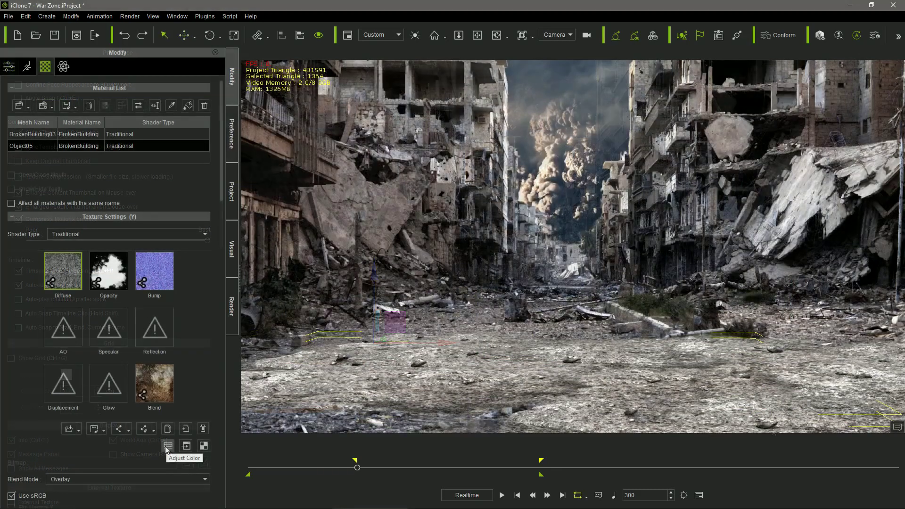
{"action": "left_click", "coordinate": [168, 446]}
{"action": "mouse_move", "coordinate": [316, 223]}
{"action": "left_mouse_down"}
{"action": "mouse_move", "coordinate": [307, 224]}
{"action": "mouse_move", "coordinate": [320, 227]}
{"action": "left_mouse_up"}
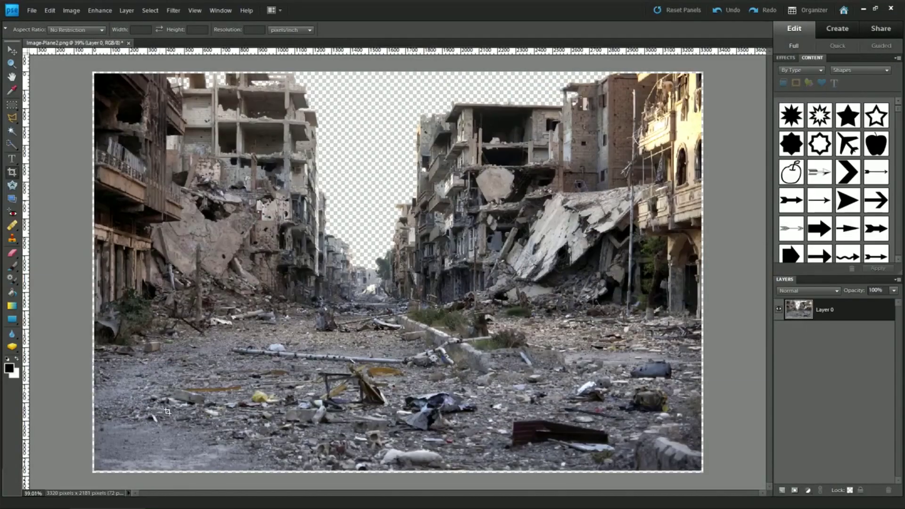
Crop Image-Plane2.png to the lower-left rubble-covered ground patch (805 x 603 pixels)
{"action": "left_click_drag", "start_coordinate": [242, 468], "coordinate": [94, 360]}
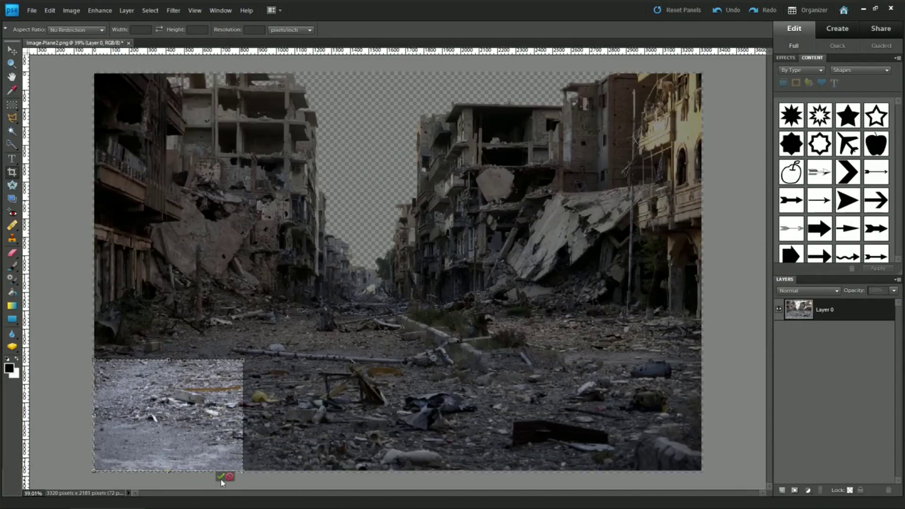
{"action": "left_click", "coordinate": [220, 477]}
{"action": "key", "text": "ctrl+0"}
Clone ground texture over the wooden plank and orange strip
{"action": "left_click", "coordinate": [11, 239]}
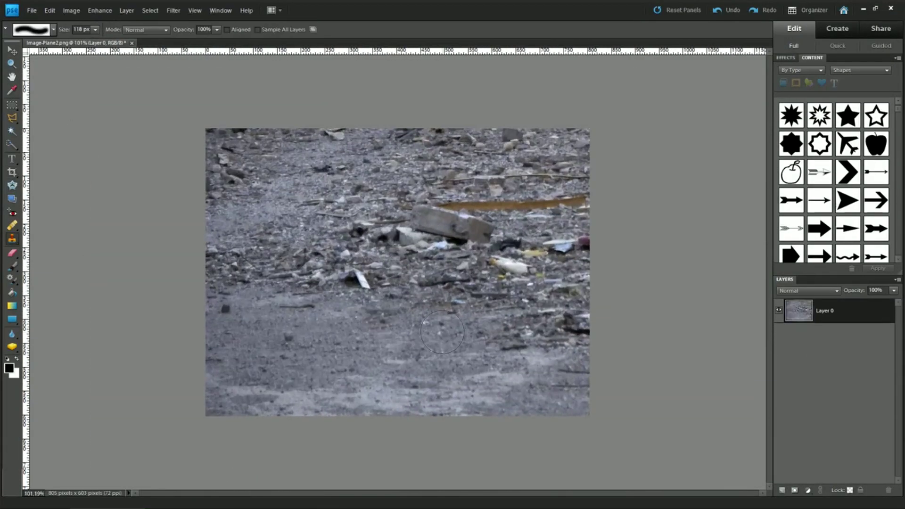
{"action": "left_click", "coordinate": [391, 325], "text": "alt"}
{"action": "mouse_move", "coordinate": [497, 225]}
{"action": "left_mouse_down"}
{"action": "mouse_move", "coordinate": [574, 201]}
{"action": "mouse_move", "coordinate": [466, 175]}
{"action": "mouse_move", "coordinate": [452, 223]}
{"action": "mouse_move", "coordinate": [414, 223]}
{"action": "mouse_move", "coordinate": [459, 169]}
{"action": "mouse_move", "coordinate": [453, 199]}
{"action": "mouse_move", "coordinate": [321, 141]}
{"action": "mouse_move", "coordinate": [242, 132]}
{"action": "left_mouse_up"}
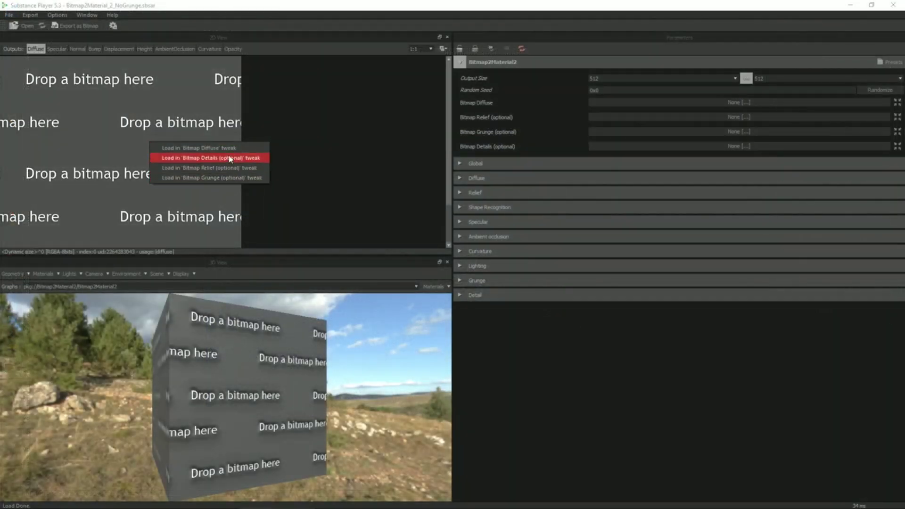
Load Terrain Base.png into Bitmap2Material and preview its normal, specular and height maps
{"action": "left_click", "coordinate": [212, 158]}
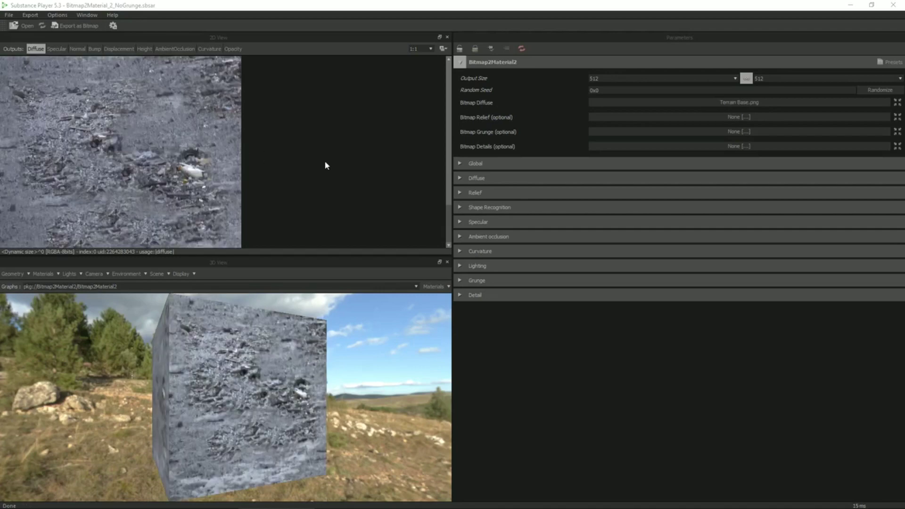
{"action": "left_click", "coordinate": [78, 49]}
{"action": "left_click", "coordinate": [57, 49]}
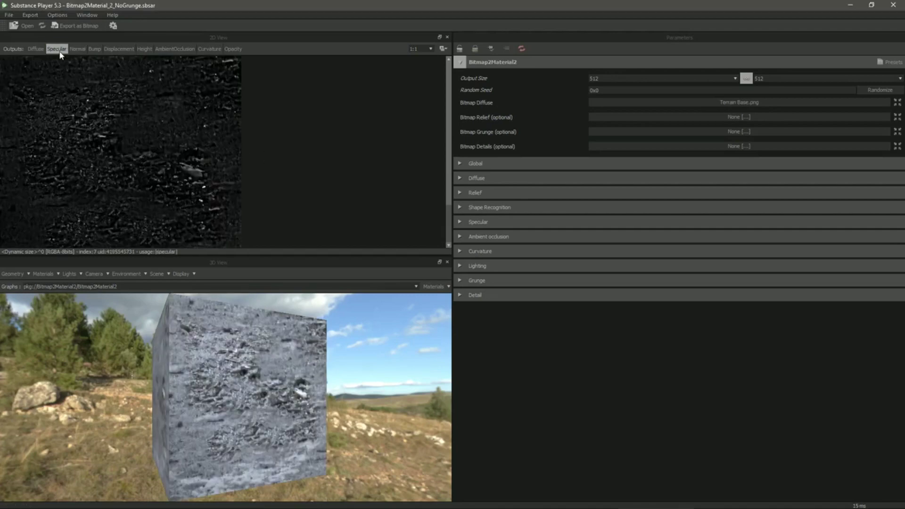
{"action": "left_click", "coordinate": [119, 49]}
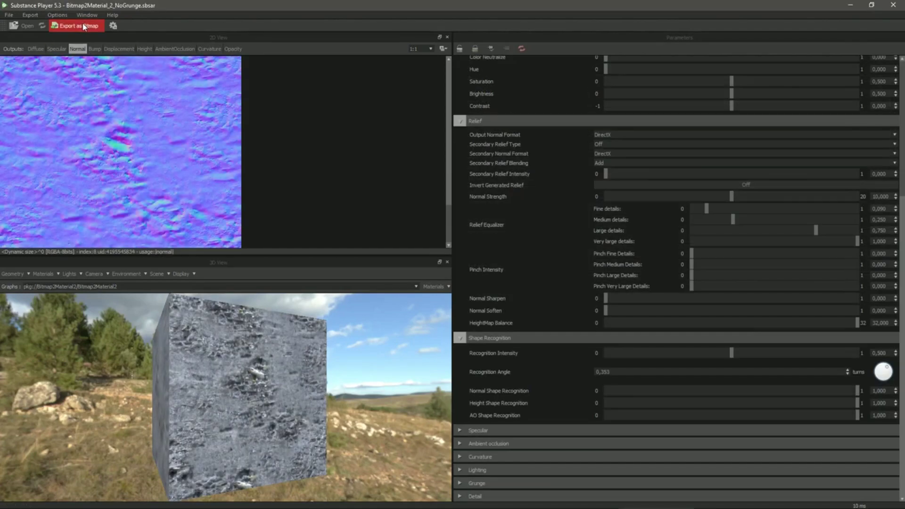
Export all the material maps as jpg files and open the Terrain Base folder
{"action": "left_click", "coordinate": [84, 27]}
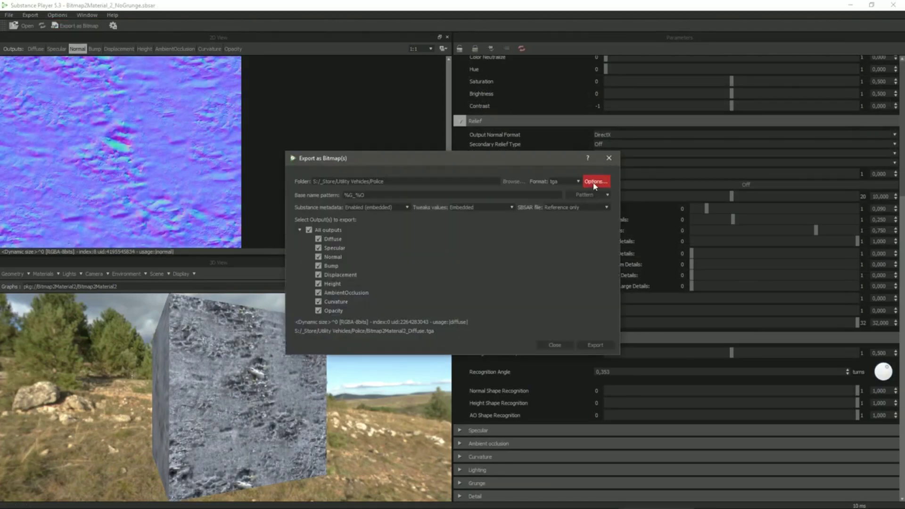
{"action": "left_click", "coordinate": [568, 181]}
{"action": "left_click", "coordinate": [560, 206]}
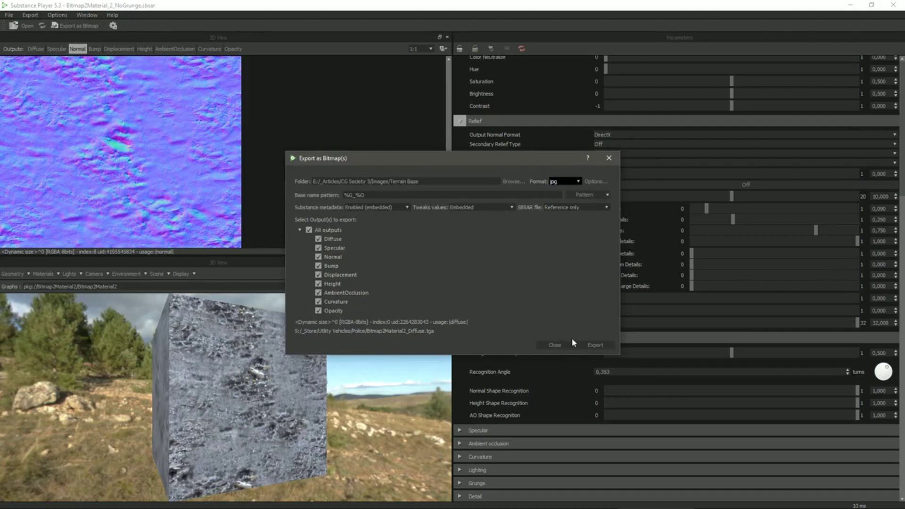
{"action": "left_click", "coordinate": [595, 345]}
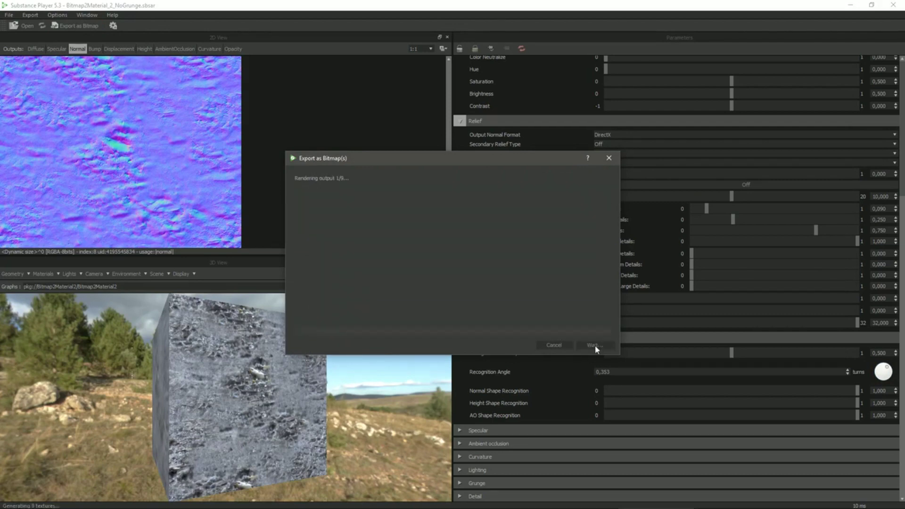
{"action": "double_click", "coordinate": [560, 289]}
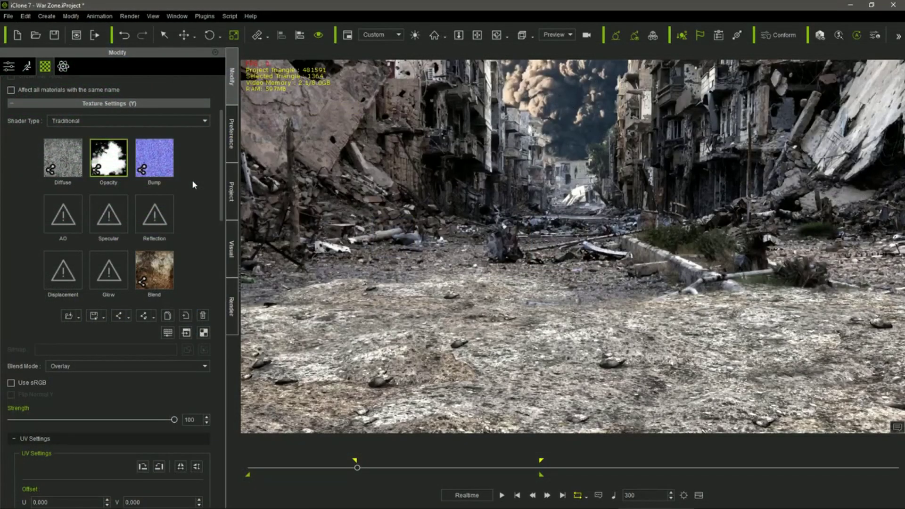
{"action": "mouse_move", "coordinate": [108, 166]}
{"action": "left_click_drag", "start_coordinate": [174, 420], "coordinate": [10, 420]}
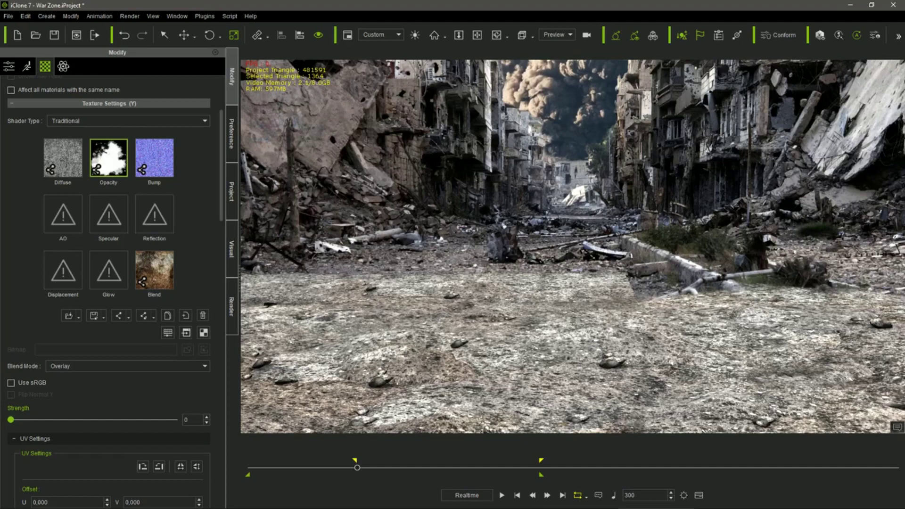
{"action": "left_click_drag", "start_coordinate": [10, 420], "coordinate": [174, 420]}
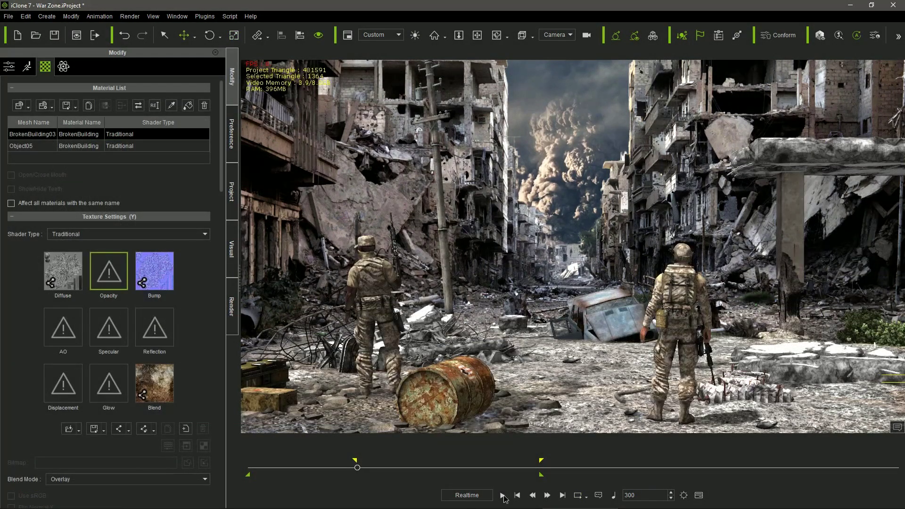
Play the war-zone animation, then pull the camera back to reveal both soldiers and the rusty barrel
{"action": "left_click", "coordinate": [502, 496]}
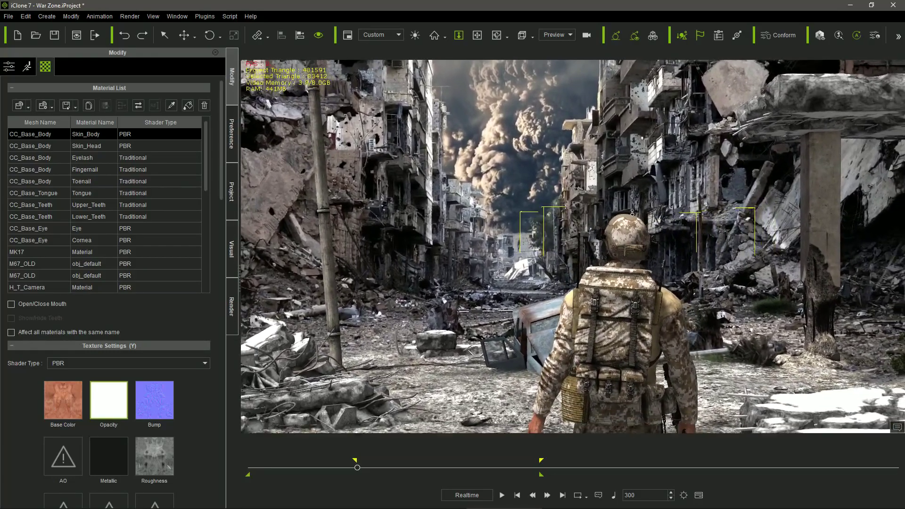
{"action": "left_click_drag", "start_coordinate": [632, 212], "coordinate": [635, 345]}
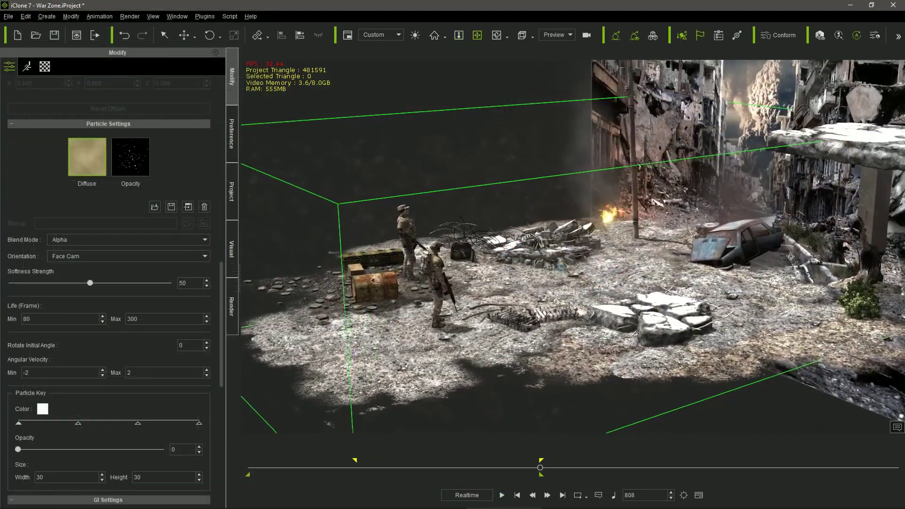
Move the camera toward the soldiers, preview, and render frames 1–808 discarding 300 simulation frames
{"action": "left_click_drag", "start_coordinate": [732, 274], "coordinate": [613, 274]}
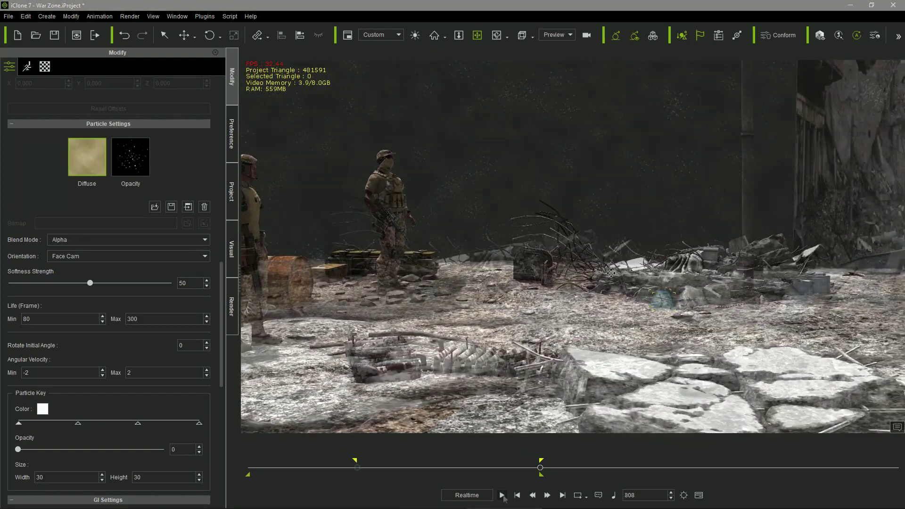
{"action": "left_click", "coordinate": [502, 495]}
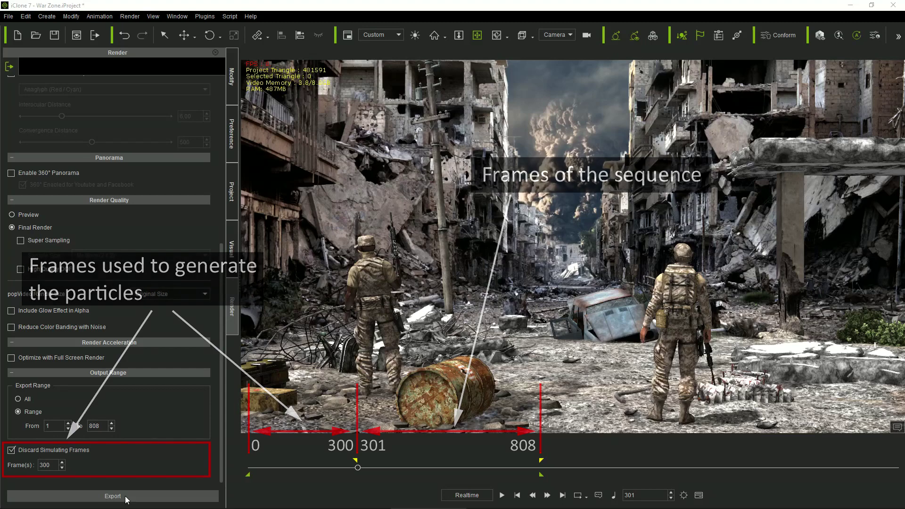
{"action": "left_click", "coordinate": [125, 497]}
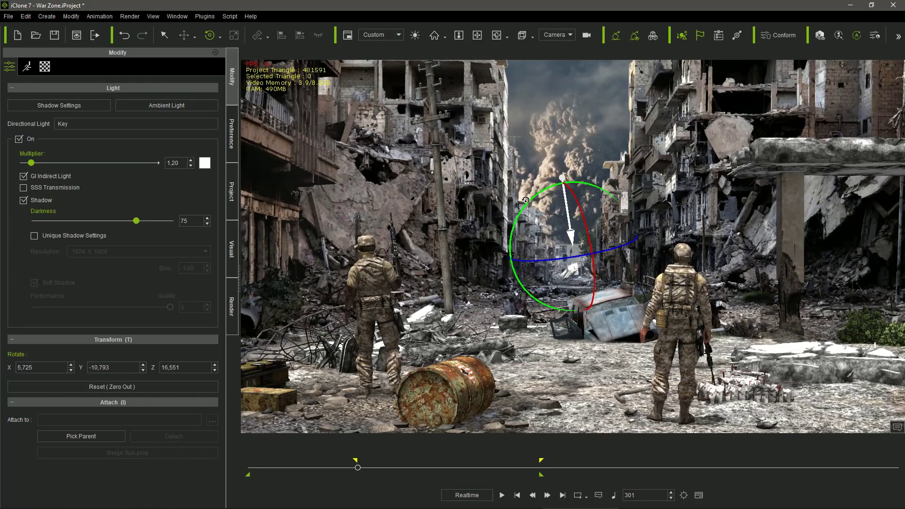
Re-angle the key light, then enable image-based lighting from the ruined-street photo at strength 277
{"action": "mouse_move", "coordinate": [526, 200]}
{"action": "left_mouse_down"}
{"action": "mouse_move", "coordinate": [520, 213]}
{"action": "mouse_move", "coordinate": [526, 204]}
{"action": "left_mouse_up"}
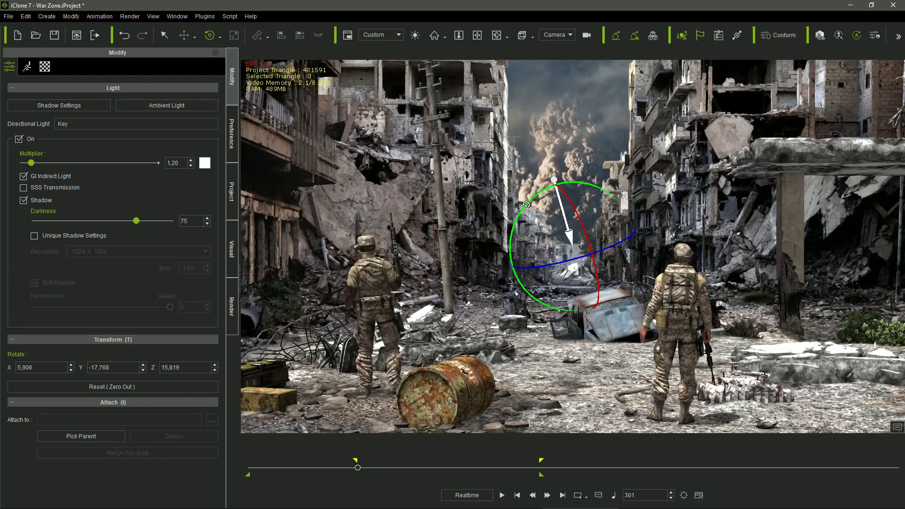
{"action": "left_click", "coordinate": [233, 264]}
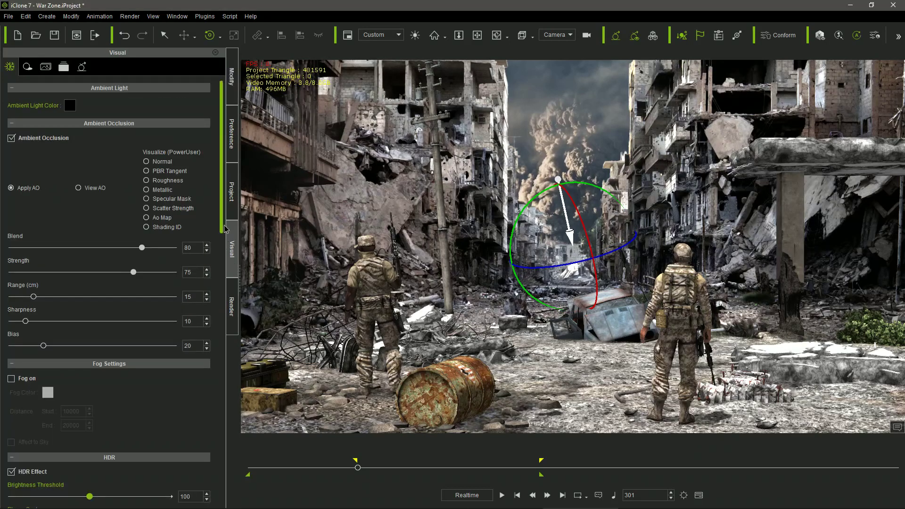
{"action": "left_click_drag", "start_coordinate": [224, 228], "coordinate": [245, 431]}
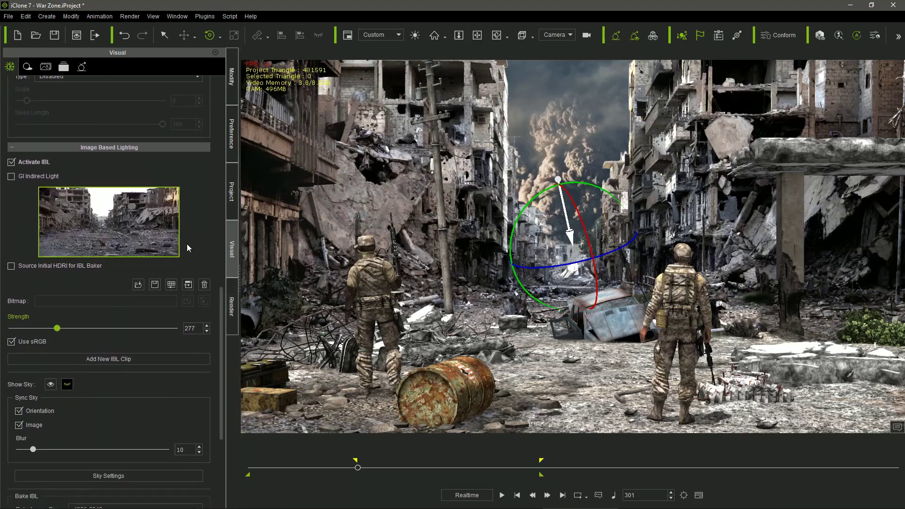
{"action": "mouse_move", "coordinate": [152, 215]}
{"action": "left_click_drag", "start_coordinate": [53, 328], "coordinate": [74, 327]}
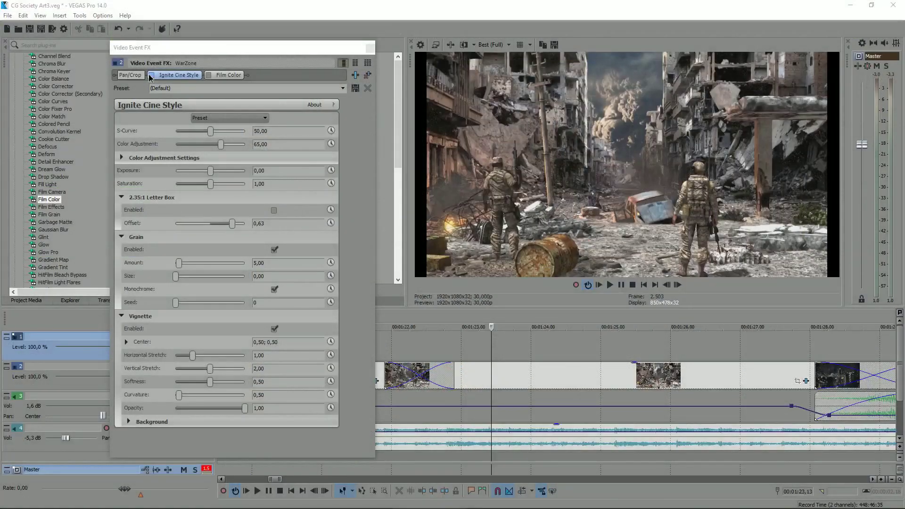
Enable Ignite Cine Style and Film Color on the WarZone clip and play it back
{"action": "left_click", "coordinate": [151, 75]}
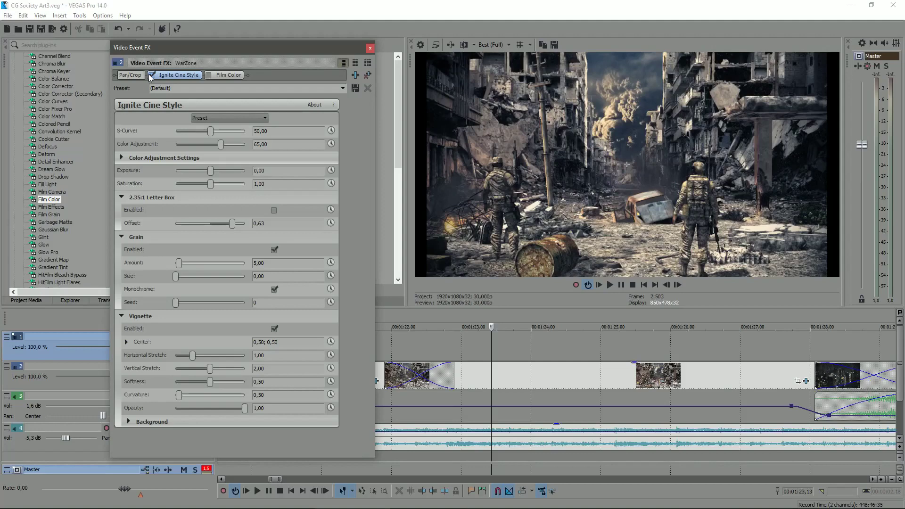
{"action": "left_click", "coordinate": [208, 75]}
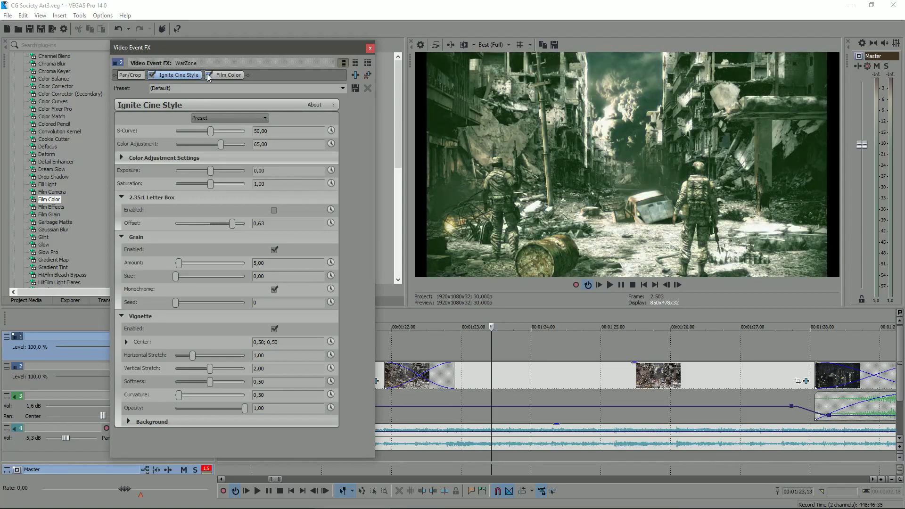
{"action": "left_click", "coordinate": [611, 285]}
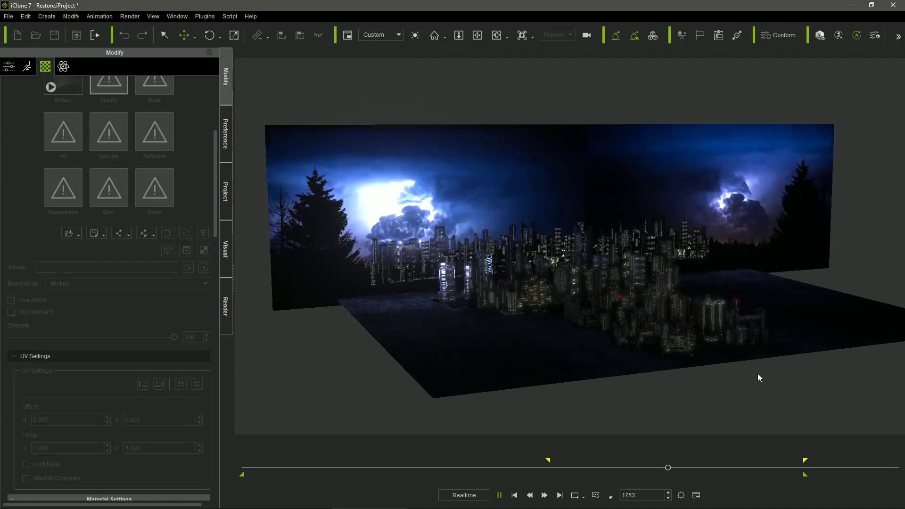
Shift Background2's thunderstorm clip to start at frame 794 and play the lightning preview
{"action": "right_click_drag", "start_coordinate": [758, 373], "coordinate": [740, 378]}
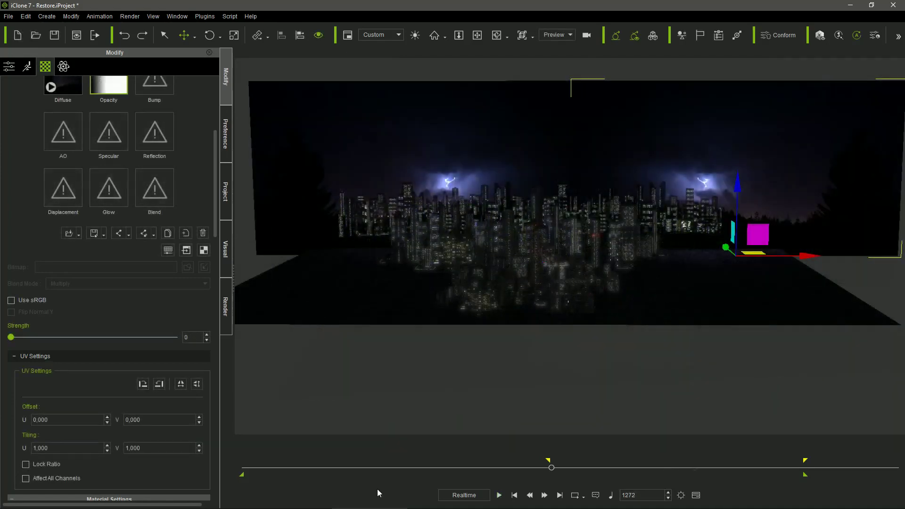
{"action": "key", "text": "F3"}
{"action": "left_click_drag", "start_coordinate": [530, 466], "coordinate": [456, 473]}
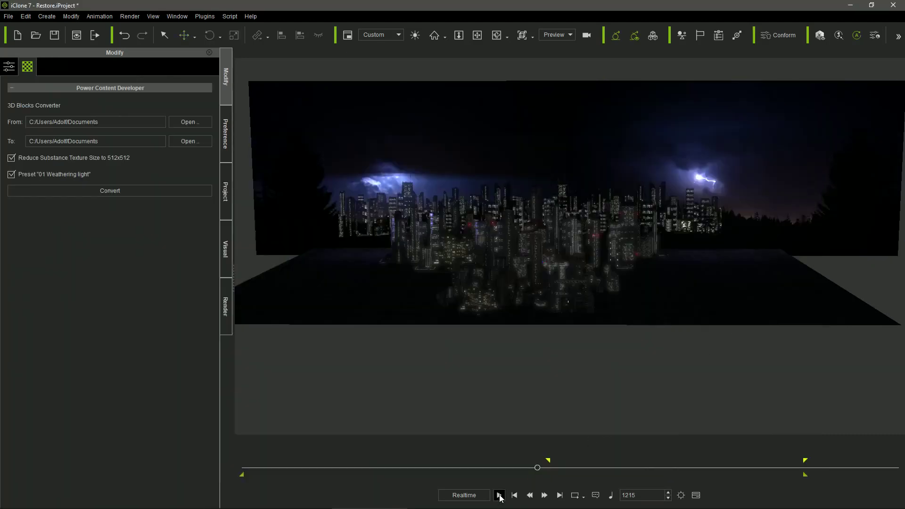
{"action": "left_click", "coordinate": [499, 495]}
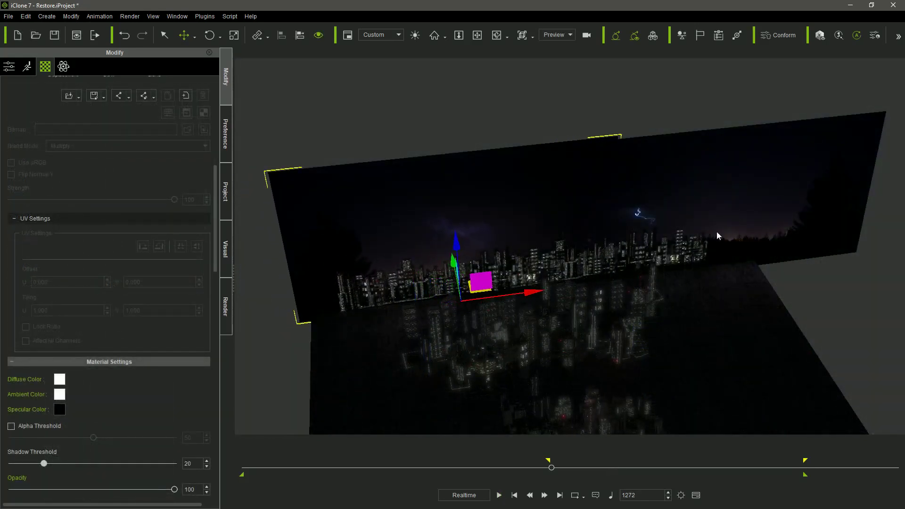
Move the back sky plane left, give it a gradient opacity map at strength 100, and preview
{"action": "left_click", "coordinate": [800, 202]}
{"action": "left_click_drag", "start_coordinate": [803, 258], "coordinate": [691, 275]}
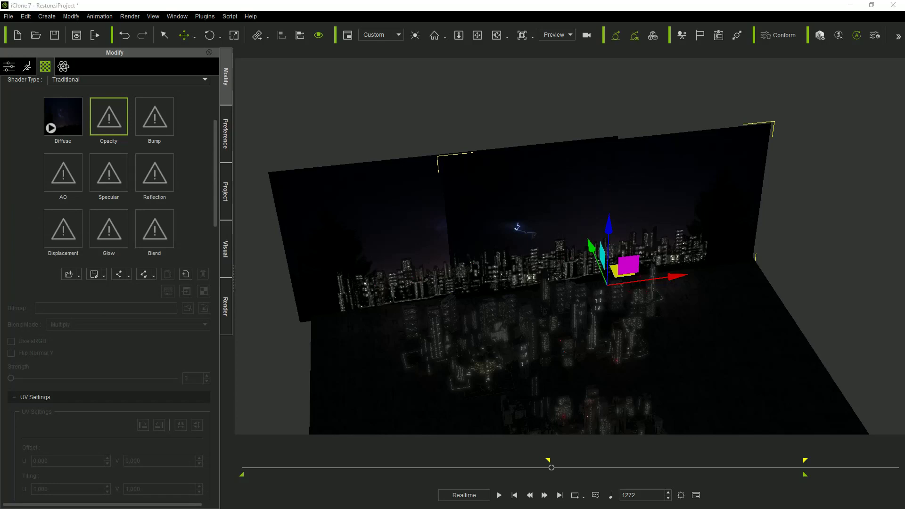
{"action": "left_click_drag", "start_coordinate": [904, 175], "coordinate": [111, 122]}
{"action": "left_click", "coordinate": [13, 380]}
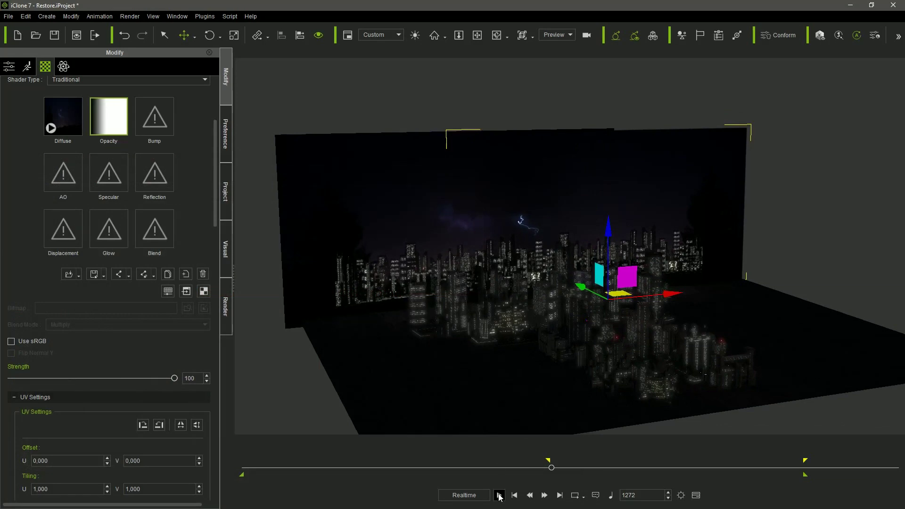
{"action": "left_click", "coordinate": [499, 495]}
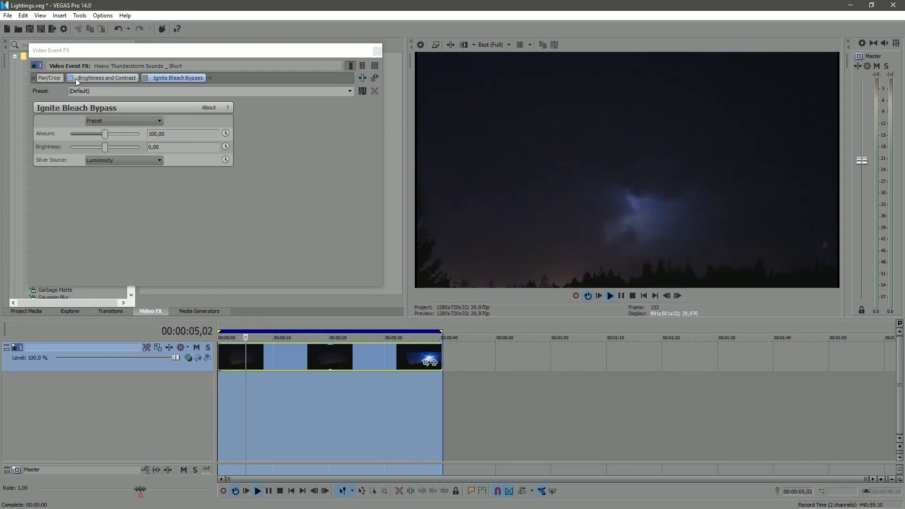
Turn on Brightness and Contrast and Ignite Bleach Bypass for the thunderstorm clip
{"action": "left_click", "coordinate": [71, 78]}
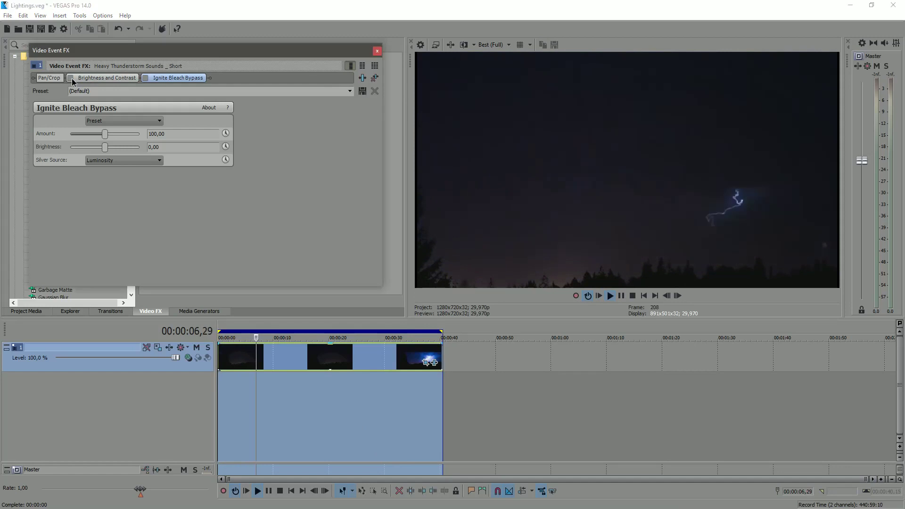
{"action": "left_click", "coordinate": [144, 81]}
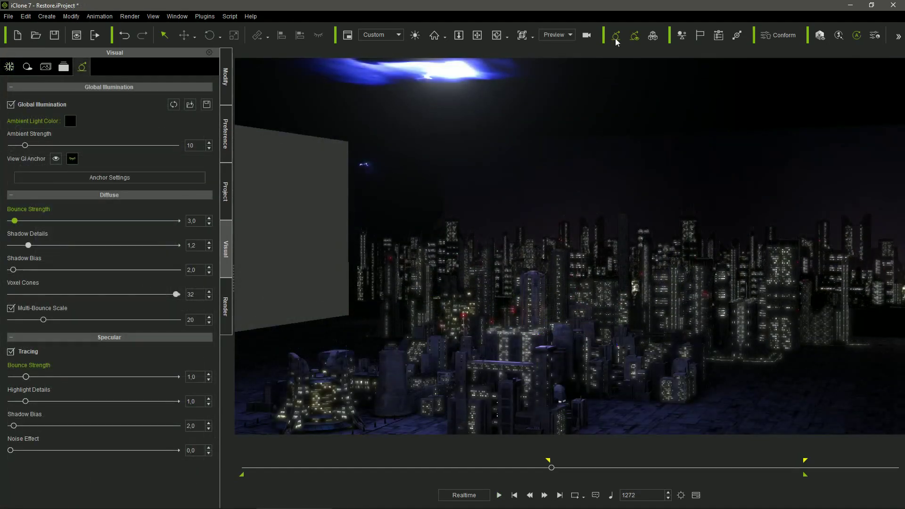
Compare the storm city with global illumination off and on, then set diffuse bounce strength to 3,0
{"action": "left_click", "coordinate": [615, 37]}
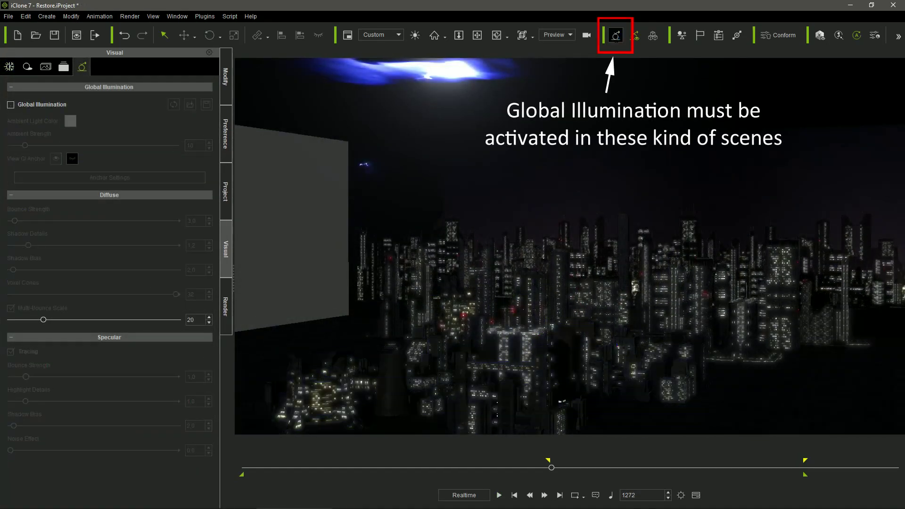
{"action": "left_click", "coordinate": [615, 37]}
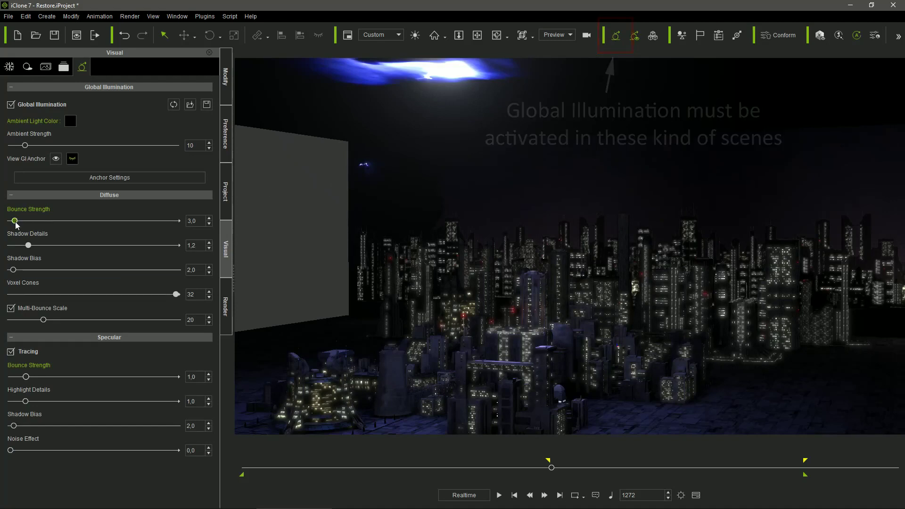
{"action": "mouse_move", "coordinate": [15, 220]}
{"action": "left_mouse_down"}
{"action": "mouse_move", "coordinate": [66, 222]}
{"action": "mouse_move", "coordinate": [18, 221]}
{"action": "left_mouse_up"}
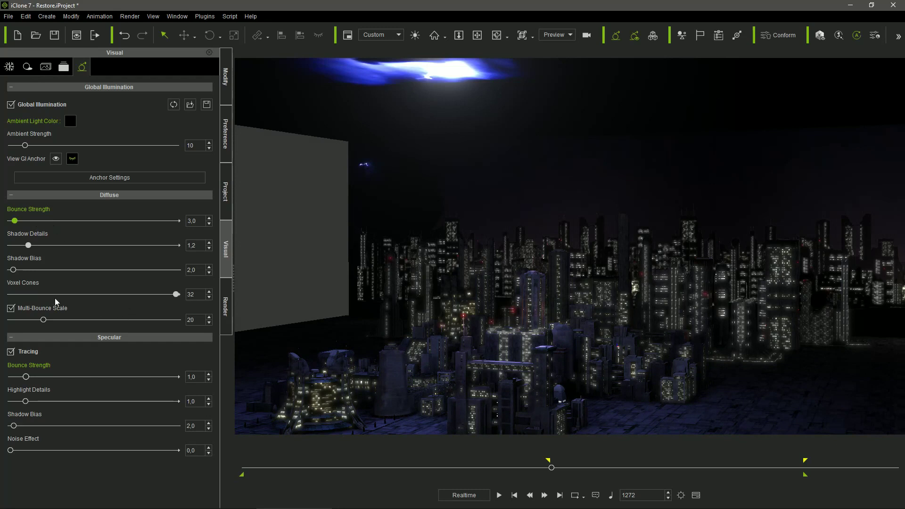
Try lower voxel cone counts and bring Voxel Cones back to 32
{"action": "left_click_drag", "start_coordinate": [176, 295], "coordinate": [142, 298]}
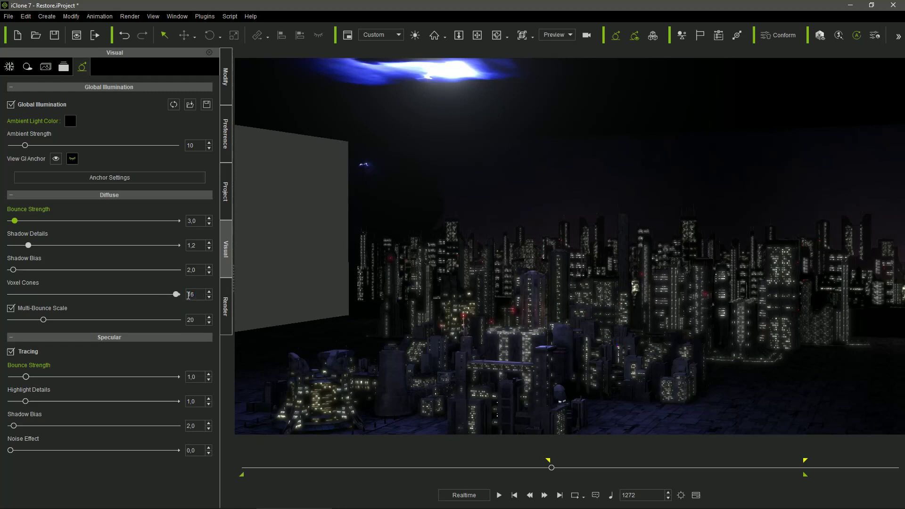
{"action": "type", "text": "32"}
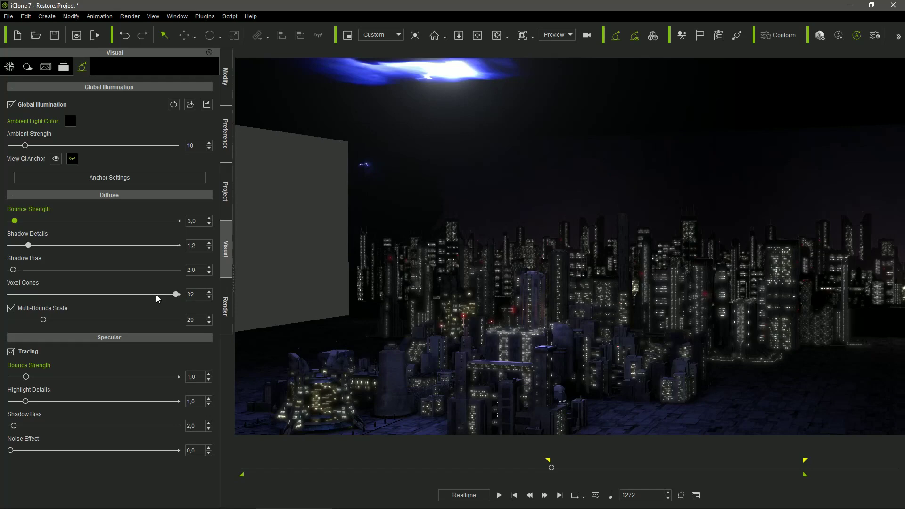
{"action": "left_click_drag", "start_coordinate": [176, 294], "coordinate": [46, 297]}
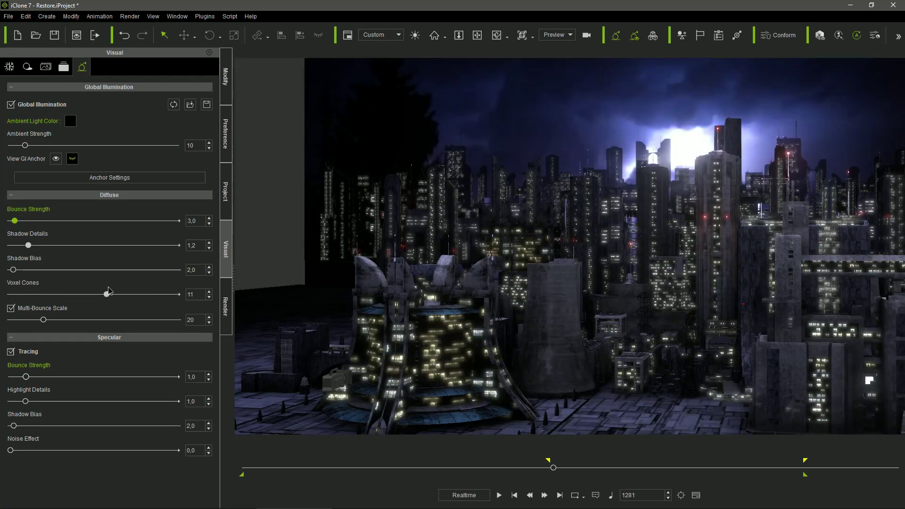
{"action": "left_click_drag", "start_coordinate": [171, 297], "coordinate": [179, 299]}
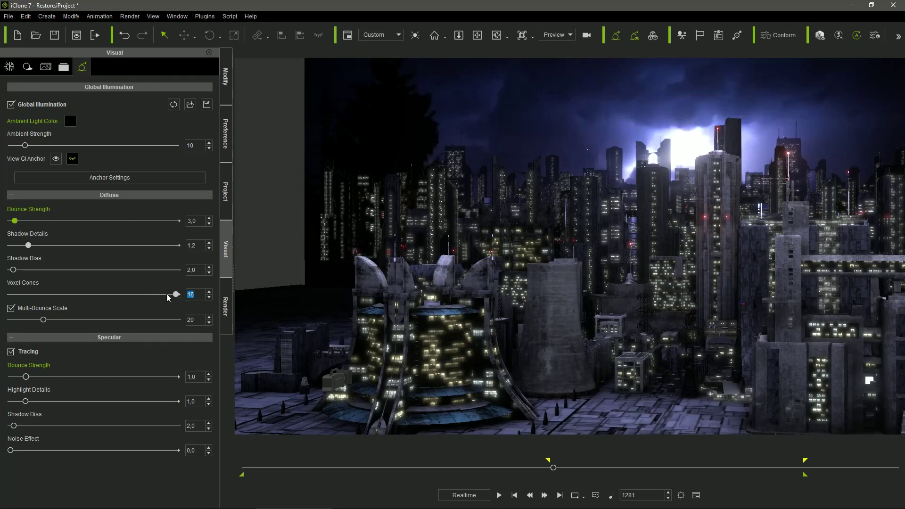
Confirm 32 voxel cones and show the GI voxels, testing coarse then fine voxel mode
{"action": "type", "text": "32"}
{"action": "left_click", "coordinate": [226, 191]}
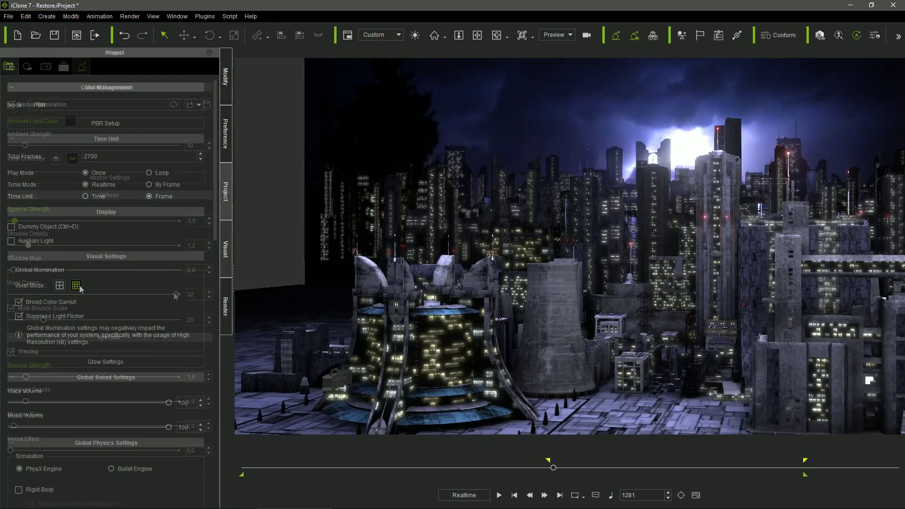
{"action": "left_click", "coordinate": [655, 37]}
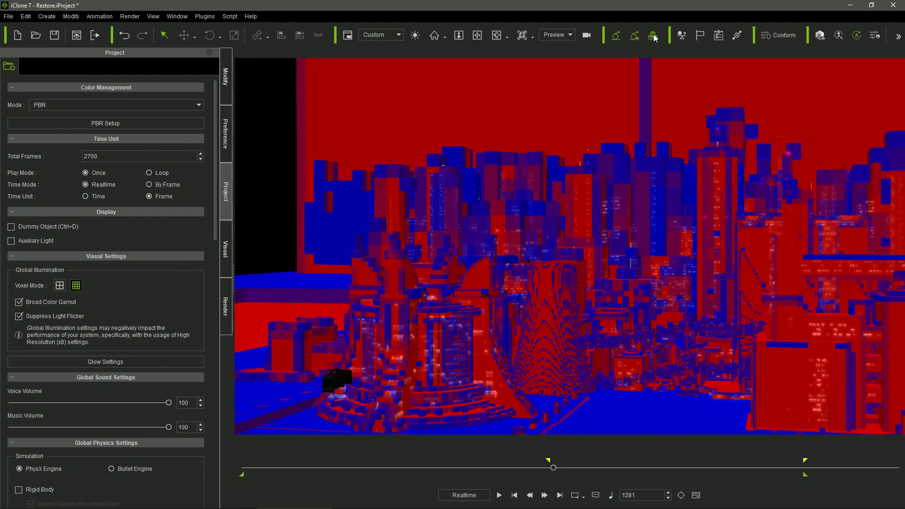
{"action": "left_click", "coordinate": [59, 285]}
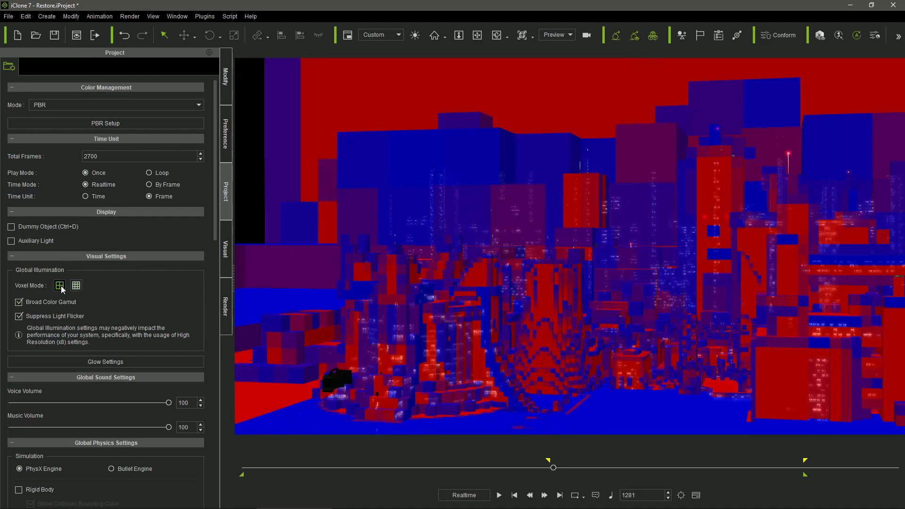
{"action": "left_click", "coordinate": [76, 286]}
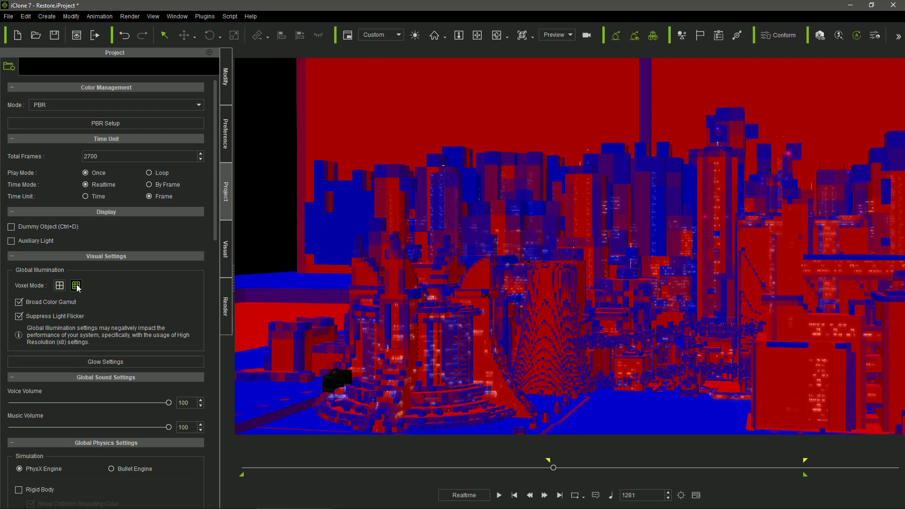
In GI anchor settings, display voxels within the GI range and shrink the range to 442
{"action": "left_click", "coordinate": [228, 258]}
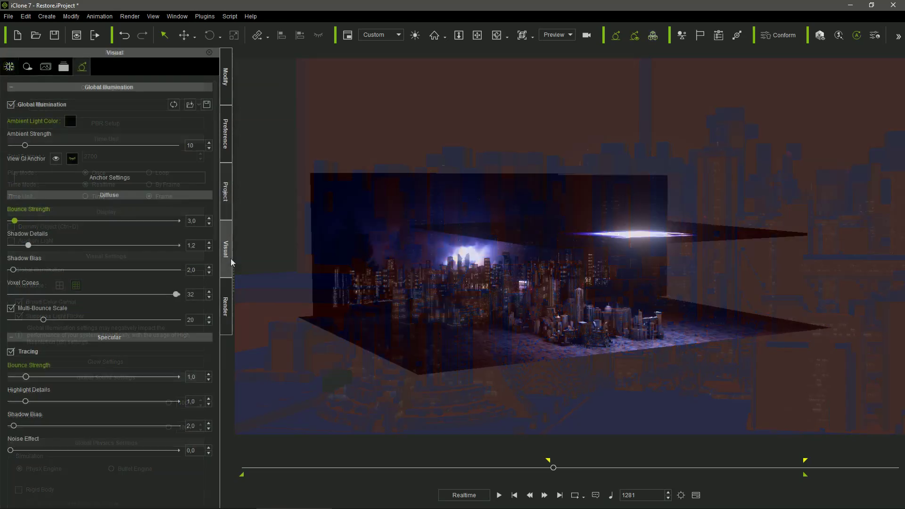
{"action": "left_click", "coordinate": [90, 176]}
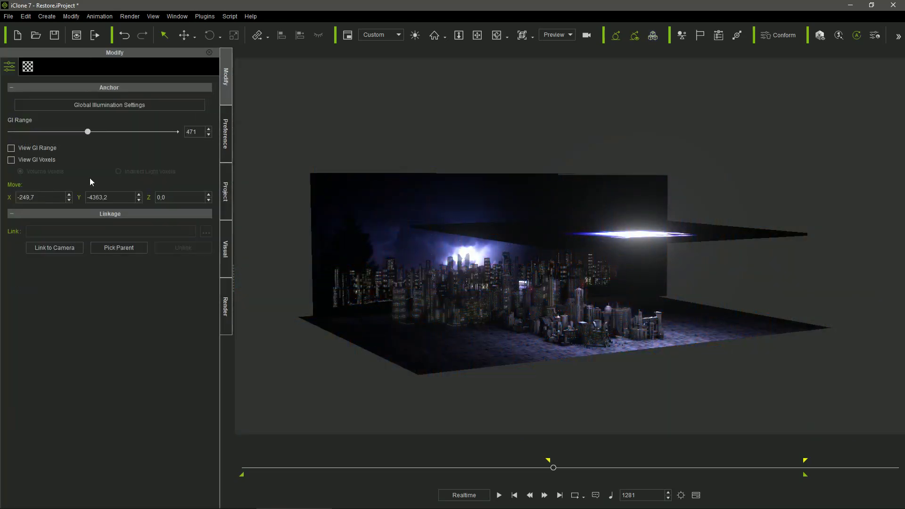
{"action": "left_click", "coordinate": [46, 160]}
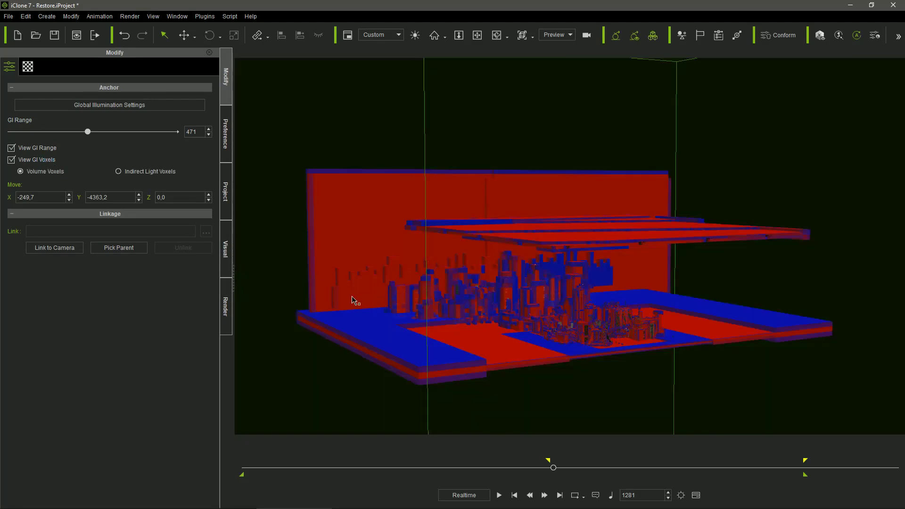
{"action": "mouse_move", "coordinate": [88, 132]}
{"action": "left_mouse_down"}
{"action": "mouse_move", "coordinate": [46, 132]}
{"action": "mouse_move", "coordinate": [35, 149]}
{"action": "mouse_move", "coordinate": [81, 147]}
{"action": "left_mouse_up"}
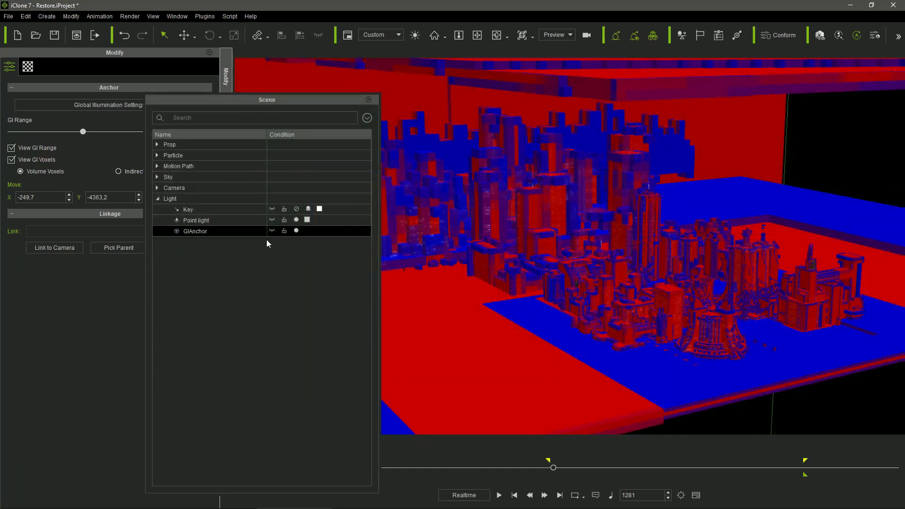
Select the GIAnchor, hide the voxel display in camera view, and raise the anchor to Y 647,7
{"action": "left_click", "coordinate": [272, 231]}
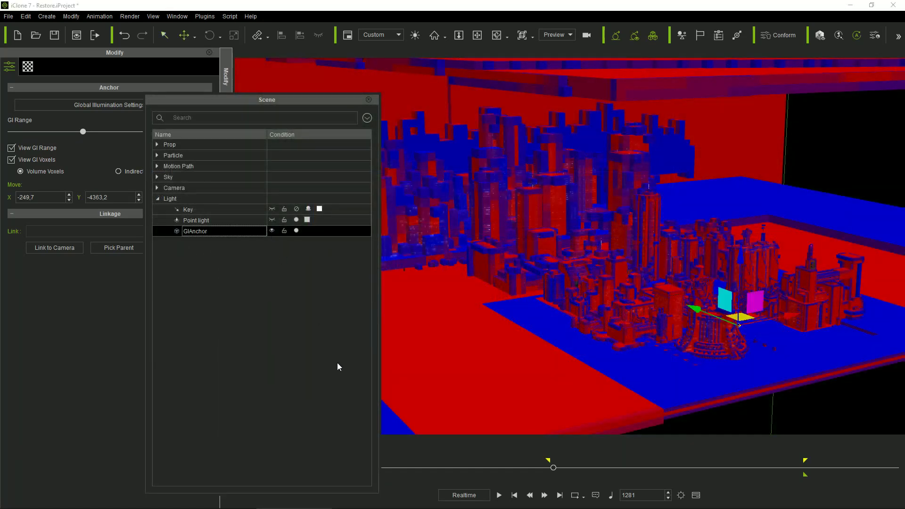
{"action": "left_click", "coordinate": [696, 310]}
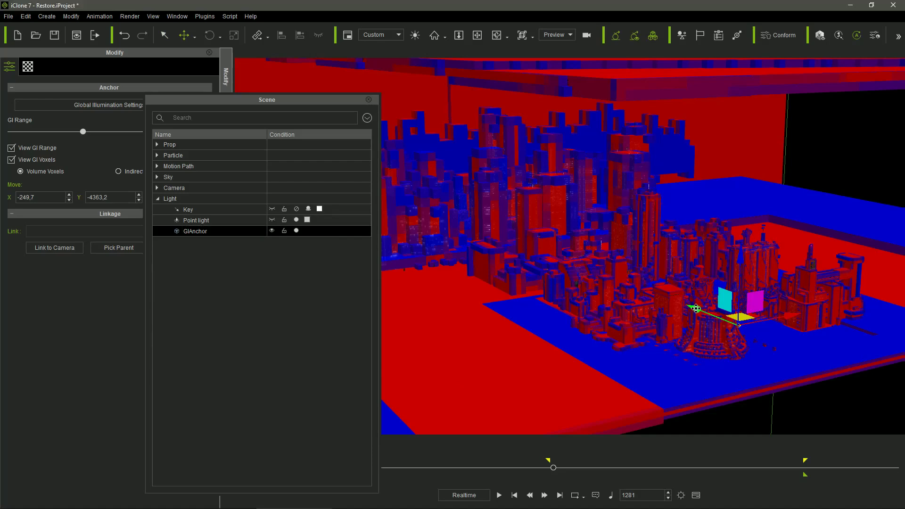
{"action": "left_click_drag", "start_coordinate": [683, 300], "coordinate": [647, 292]}
{"action": "key", "text": "ctrl+q"}
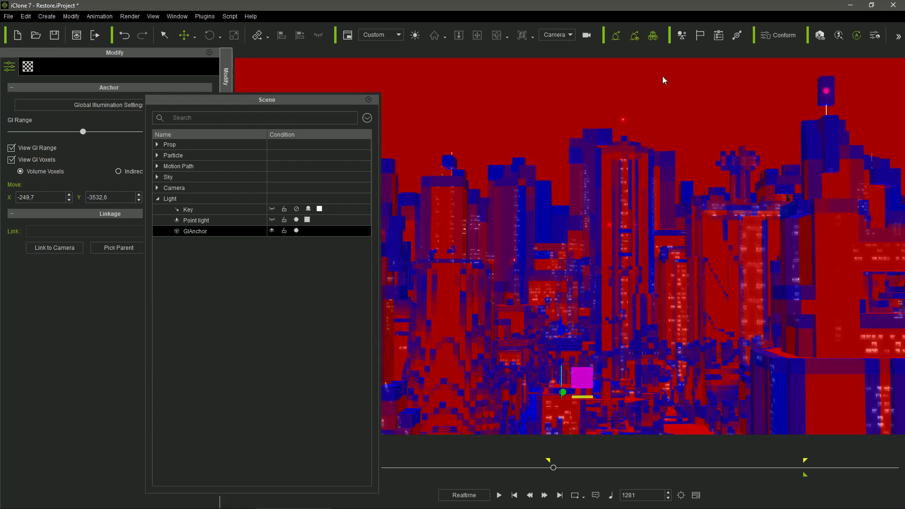
{"action": "left_click", "coordinate": [653, 35]}
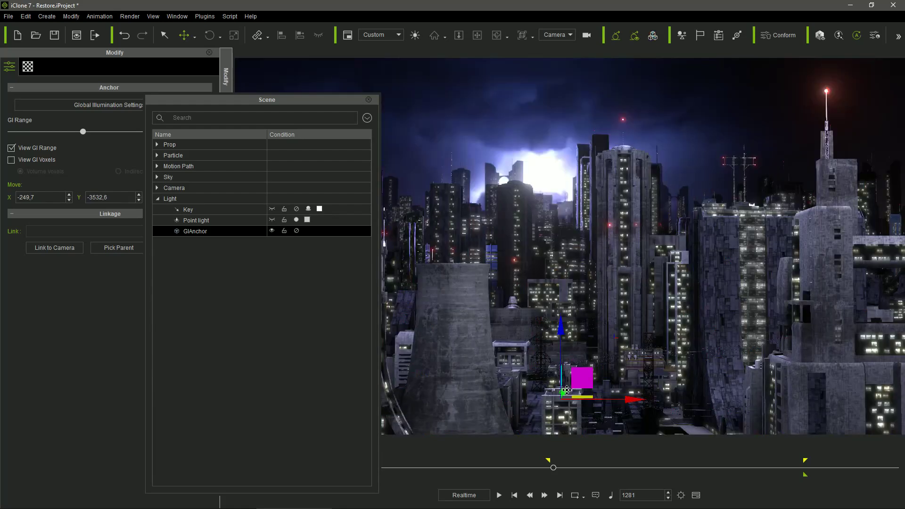
{"action": "mouse_move", "coordinate": [567, 390]}
{"action": "left_mouse_down"}
{"action": "mouse_move", "coordinate": [592, 311]}
{"action": "mouse_move", "coordinate": [573, 393]}
{"action": "left_mouse_up"}
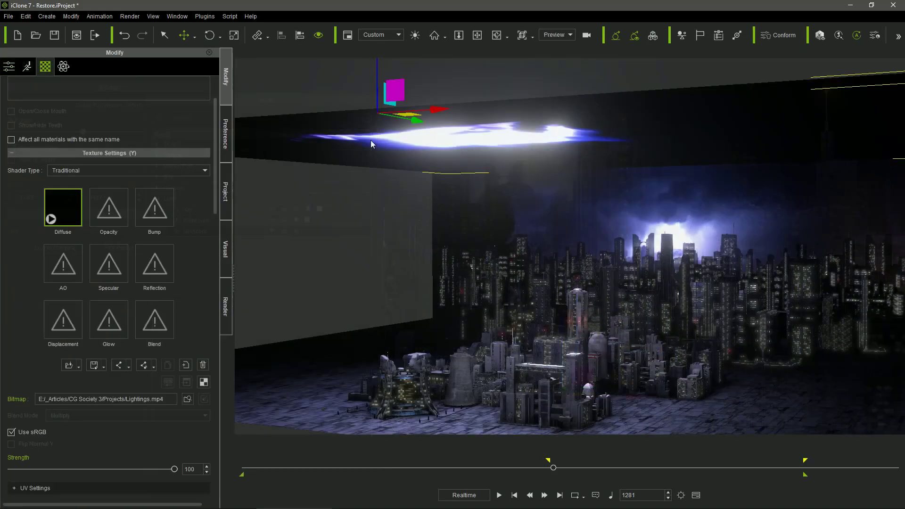
Set the lightning plane's Glow/Self-Illumination Scale to 26 and shift a backdrop building along X in Camera view
{"action": "left_click_drag", "start_coordinate": [216, 163], "coordinate": [223, 330]}
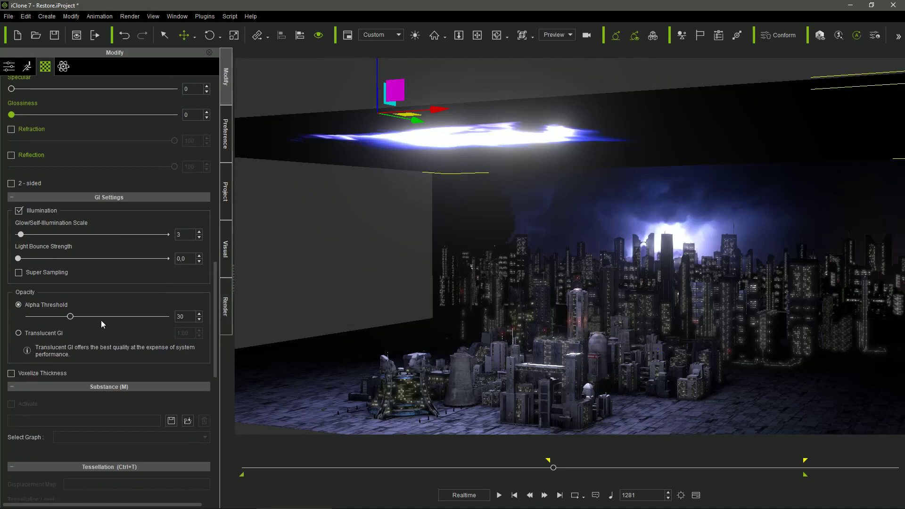
{"action": "mouse_move", "coordinate": [20, 236]}
{"action": "left_mouse_down"}
{"action": "mouse_move", "coordinate": [55, 235]}
{"action": "mouse_move", "coordinate": [21, 237]}
{"action": "left_mouse_up"}
{"action": "left_click", "coordinate": [527, 221]}
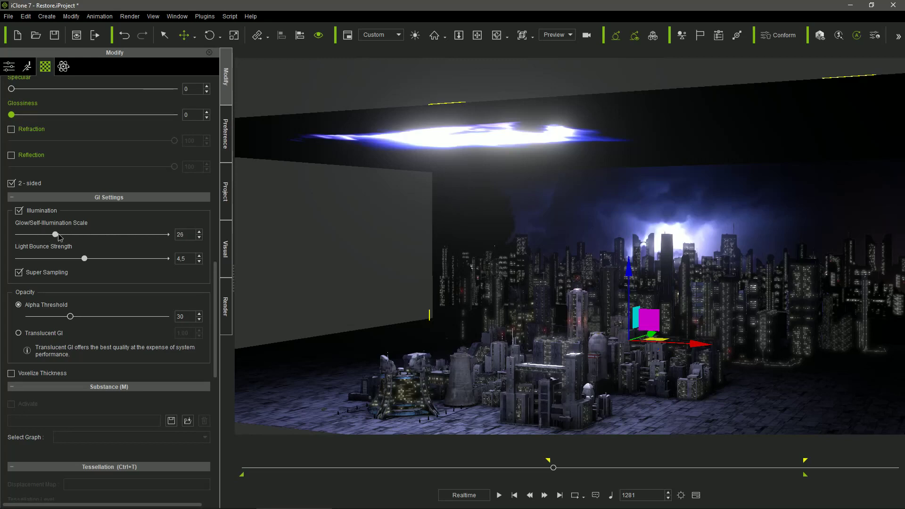
{"action": "double_click", "coordinate": [610, 309]}
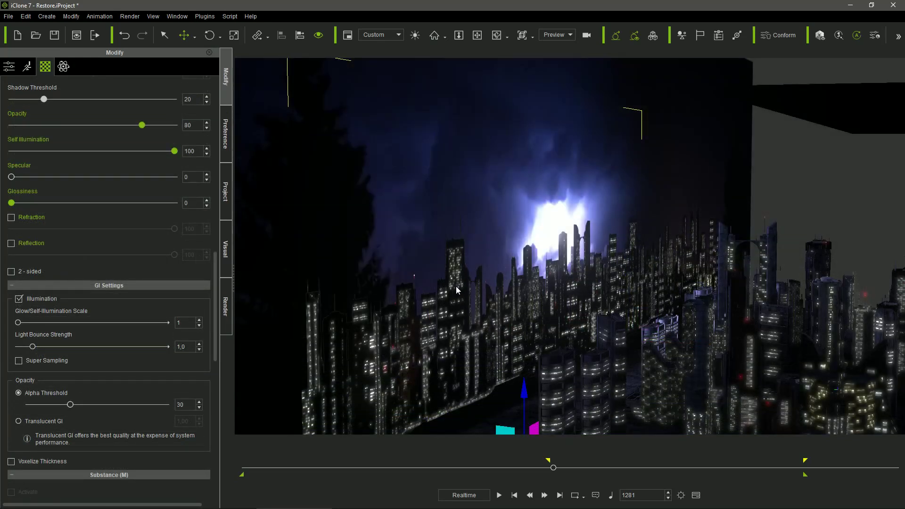
{"action": "right_click_drag", "start_coordinate": [457, 287], "coordinate": [537, 220]}
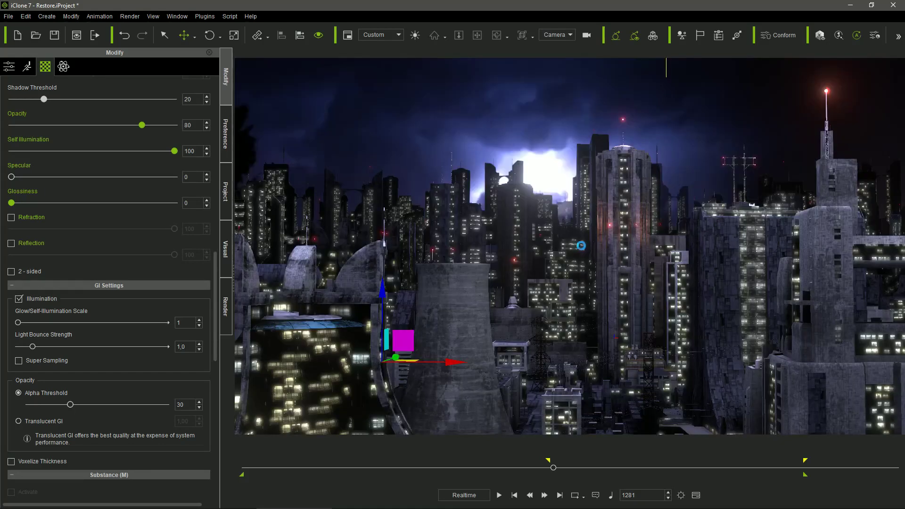
{"action": "key", "text": "ctrl+q"}
{"action": "mouse_move", "coordinate": [452, 362]}
{"action": "left_mouse_down"}
{"action": "mouse_move", "coordinate": [503, 362]}
{"action": "mouse_move", "coordinate": [455, 359]}
{"action": "left_mouse_up"}
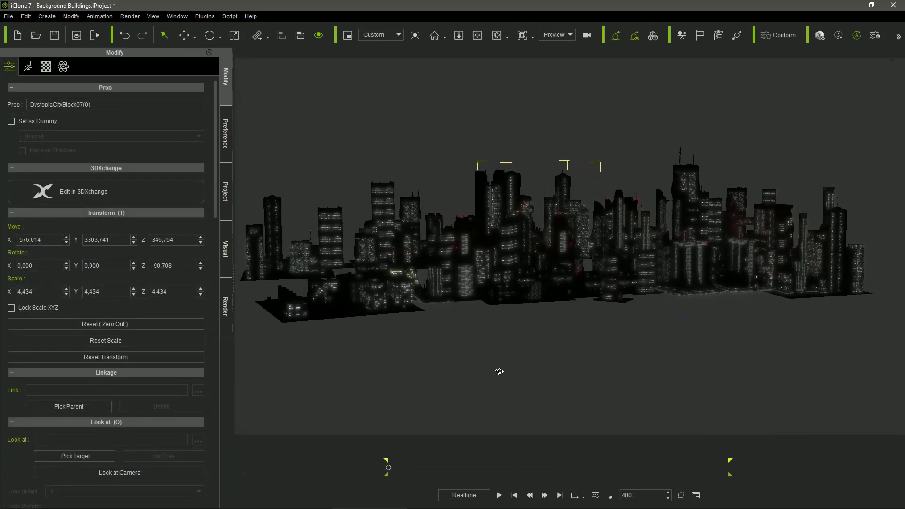
Keep the render output as PopVideo MP4 at 1920x1080
{"action": "left_click", "coordinate": [226, 306]}
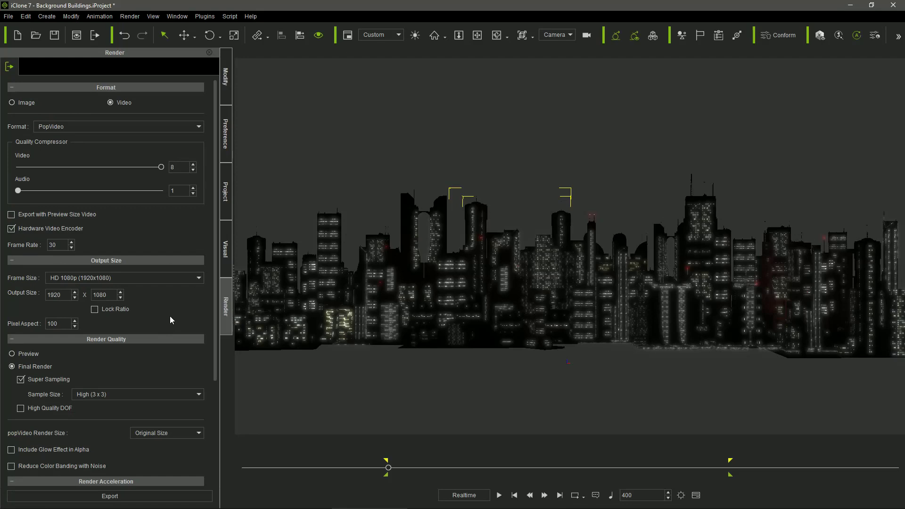
{"action": "left_click", "coordinate": [84, 128]}
{"action": "left_click", "coordinate": [67, 161]}
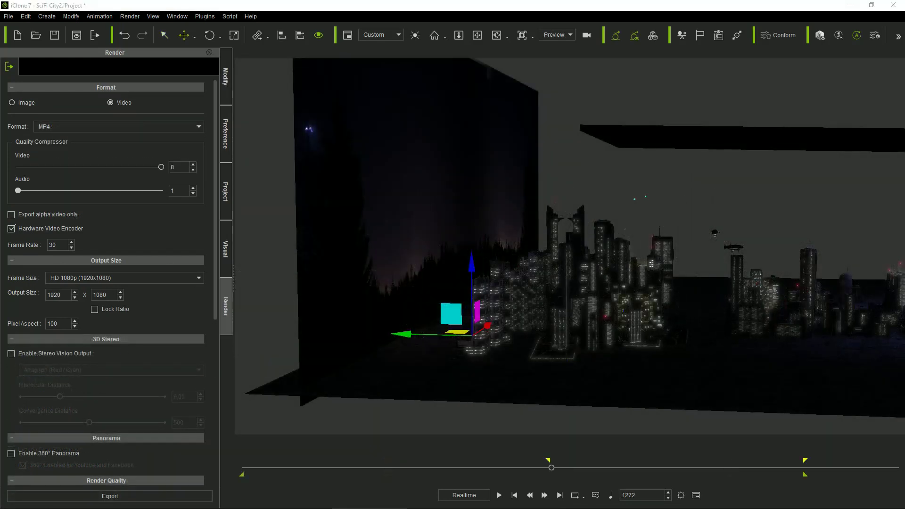
Orbit among the SciFi City2 buildings and preview the city animation playback
{"action": "right_click_drag", "start_coordinate": [815, 405], "coordinate": [617, 428]}
{"action": "left_click", "coordinate": [499, 495]}
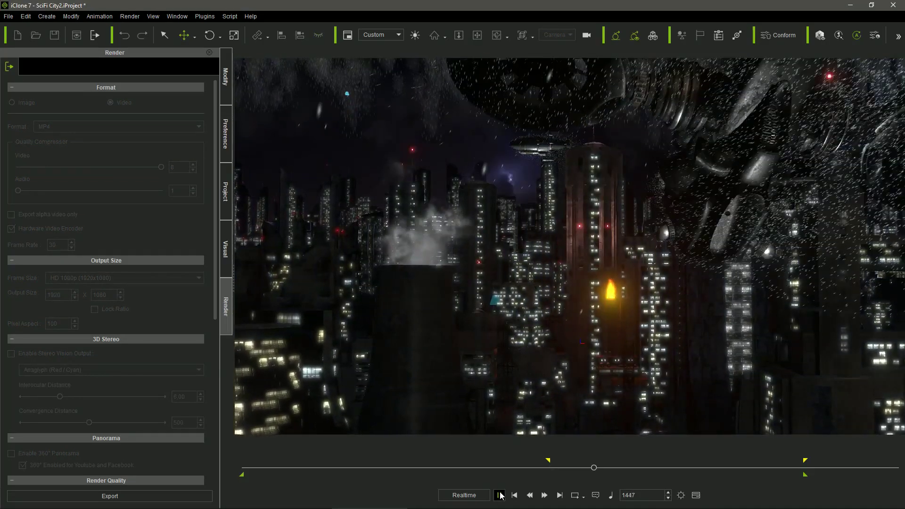
{"action": "left_click", "coordinate": [500, 495]}
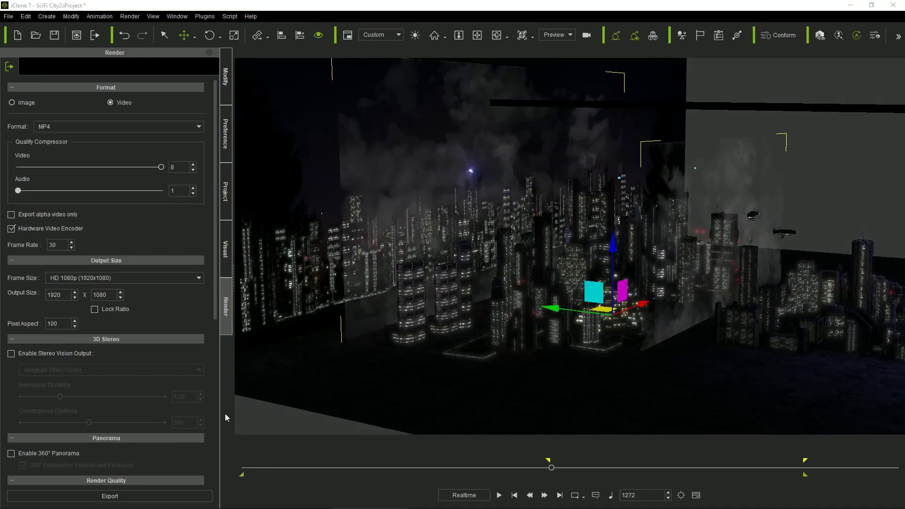
Export frames 1–2320, discarding 1271 rain simulation frames, and scrub the timeline to check the rain
{"action": "right_click_drag", "start_coordinate": [808, 351], "coordinate": [632, 363]}
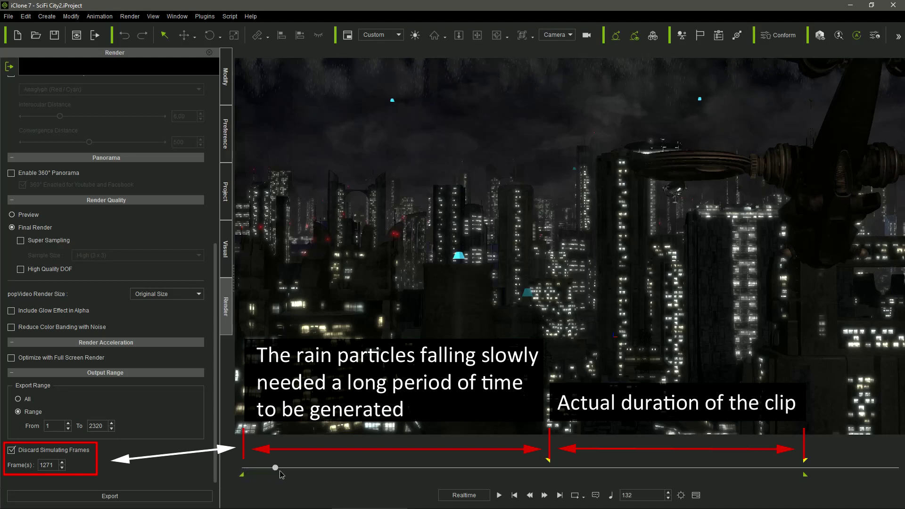
{"action": "left_click_drag", "start_coordinate": [280, 471], "coordinate": [596, 479]}
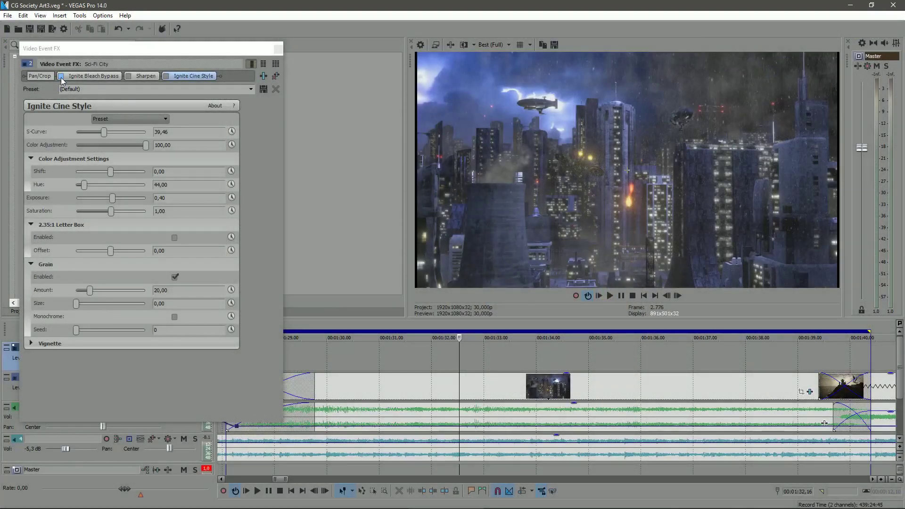
Enable Ignite Bleach Bypass and Ignite Cine Style on the Sci-Fi City clip and play the graded result
{"action": "left_click", "coordinate": [62, 77]}
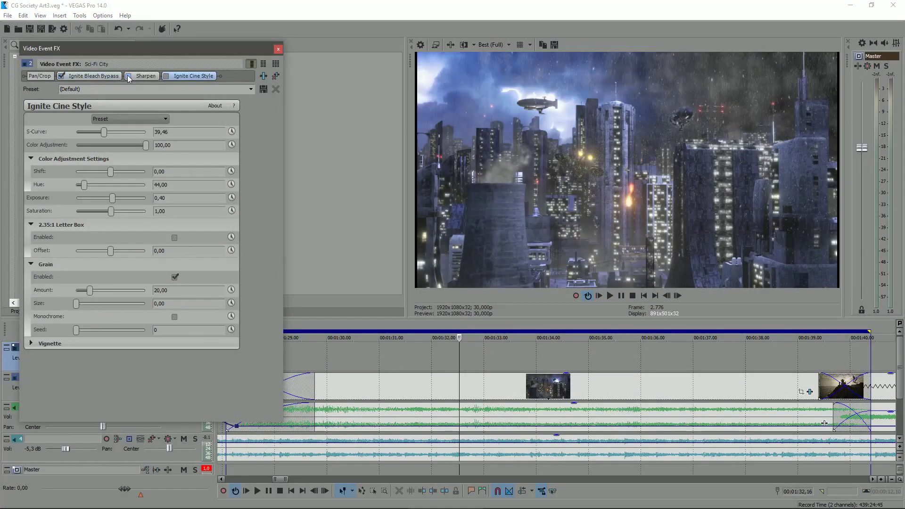
{"action": "left_click", "coordinate": [167, 76]}
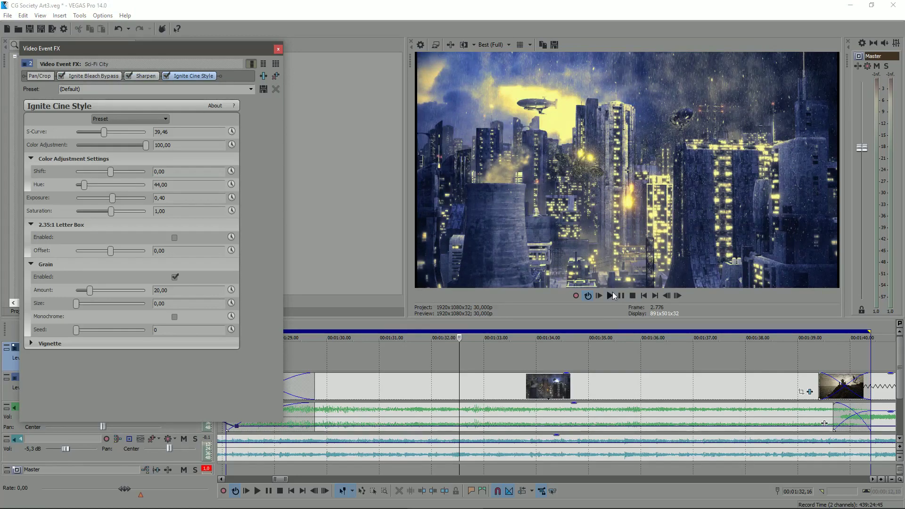
{"action": "left_click", "coordinate": [611, 296]}
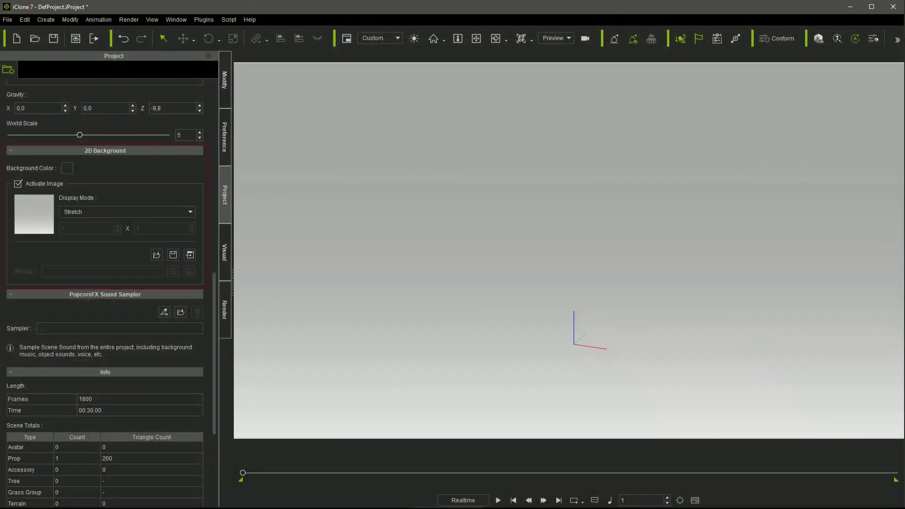
Make the lighthouse MP4 the 2D background, lower the grid horizon, and preview the castle over the footage
{"action": "left_click_drag", "start_coordinate": [2, 222], "coordinate": [42, 222]}
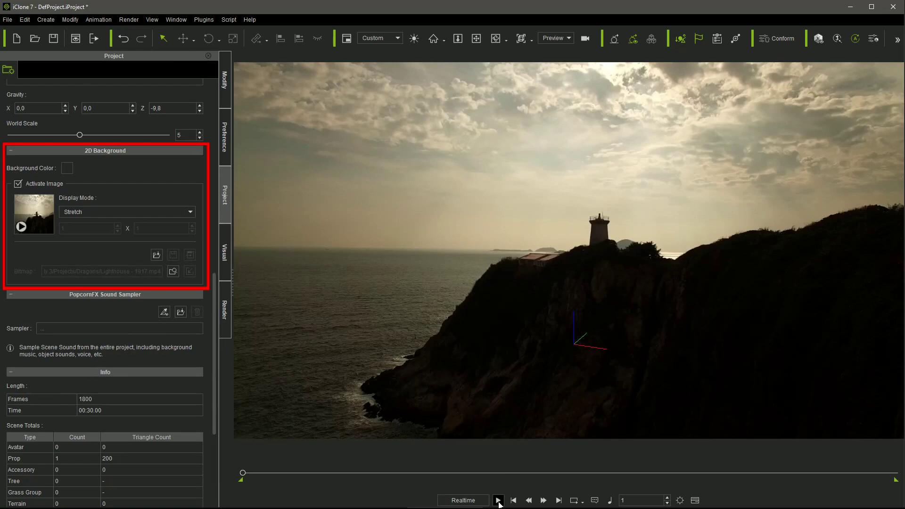
{"action": "left_click", "coordinate": [499, 501]}
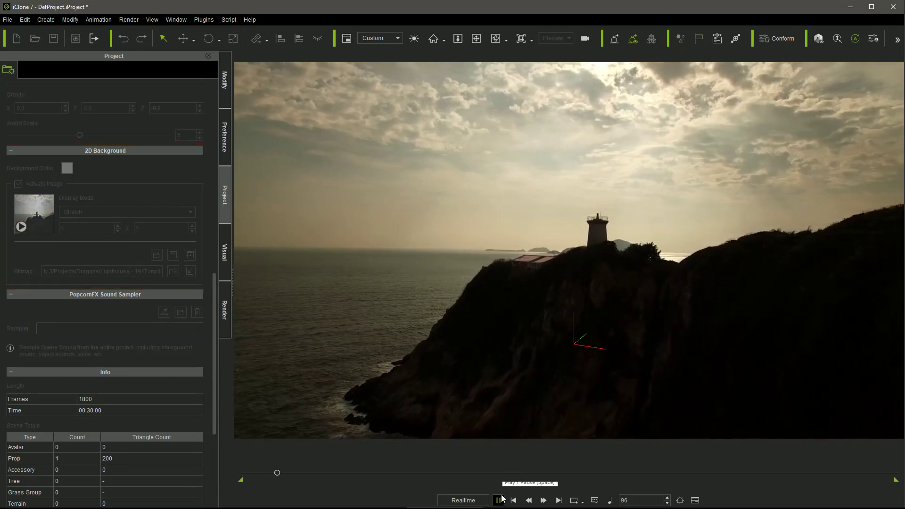
{"action": "left_click", "coordinate": [501, 499]}
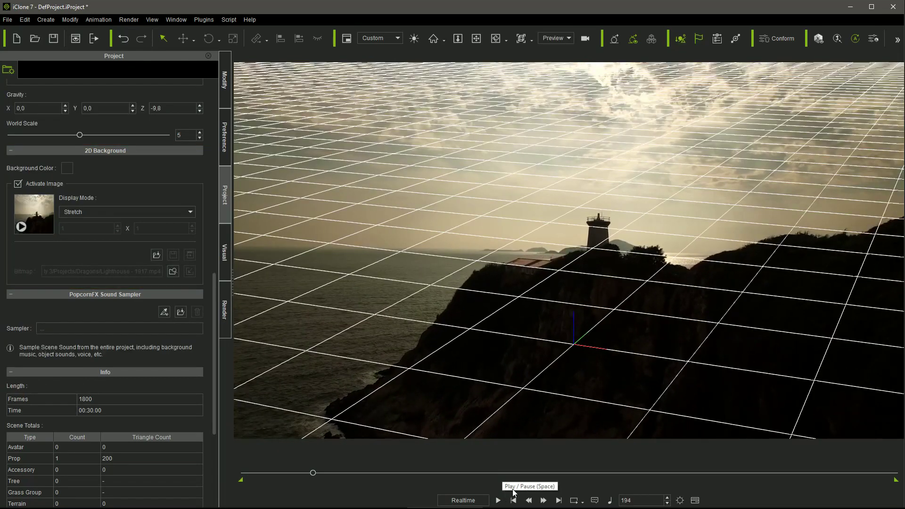
{"action": "right_click_drag", "start_coordinate": [505, 397], "coordinate": [613, 286]}
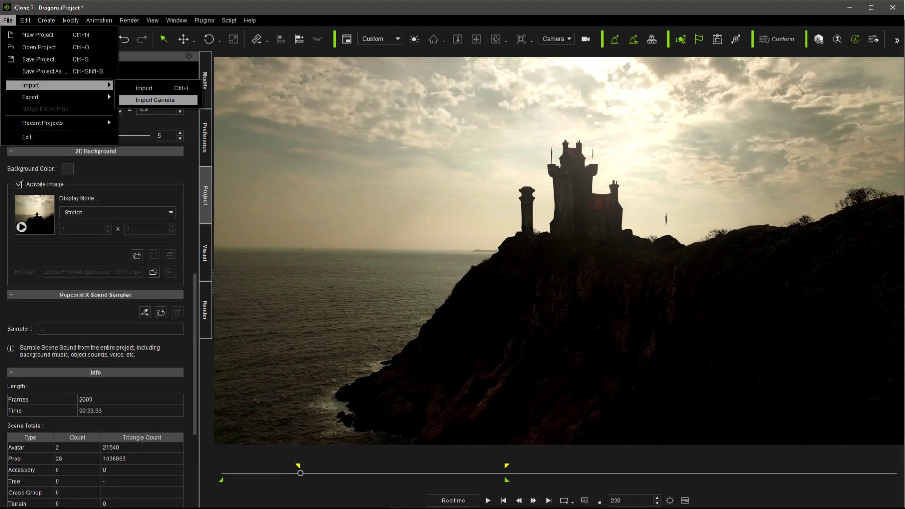
{"action": "left_click", "coordinate": [490, 500]}
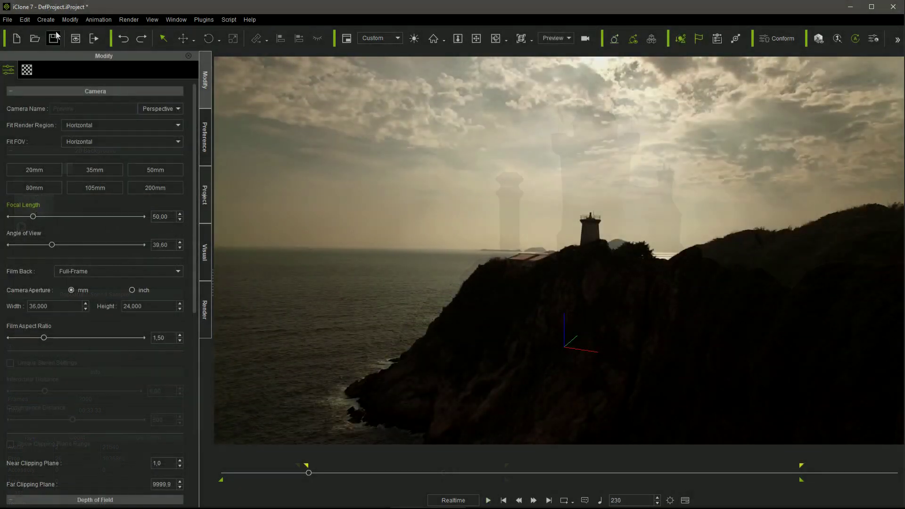
Add a new camera to the scene with a 50mm lens
{"action": "left_click", "coordinate": [47, 20]}
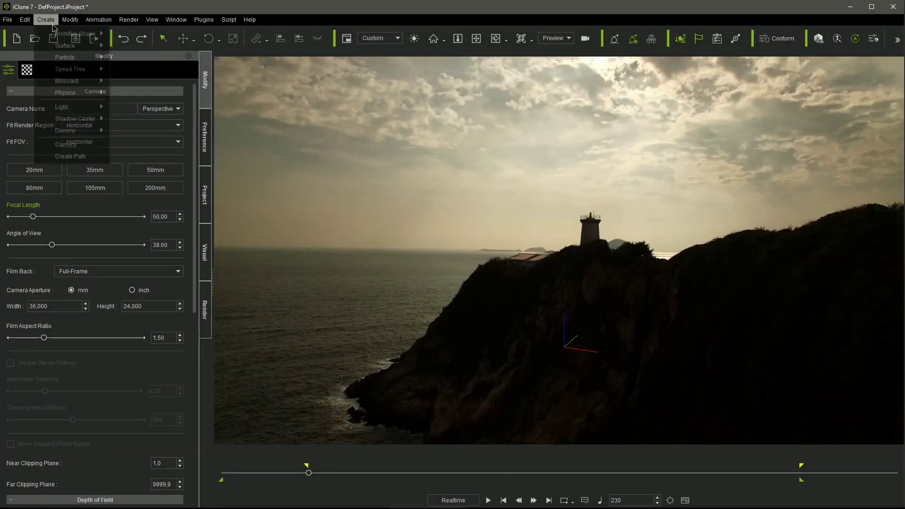
{"action": "left_click", "coordinate": [85, 143]}
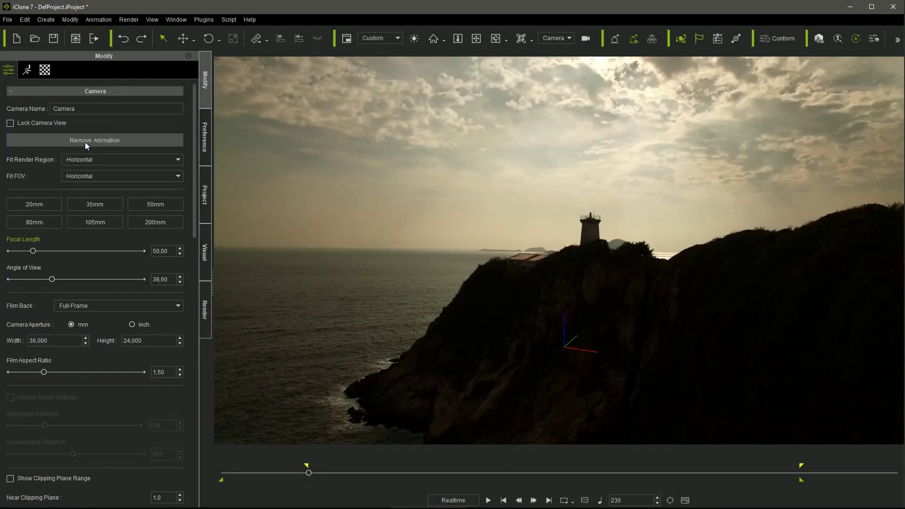
{"action": "left_click", "coordinate": [134, 205]}
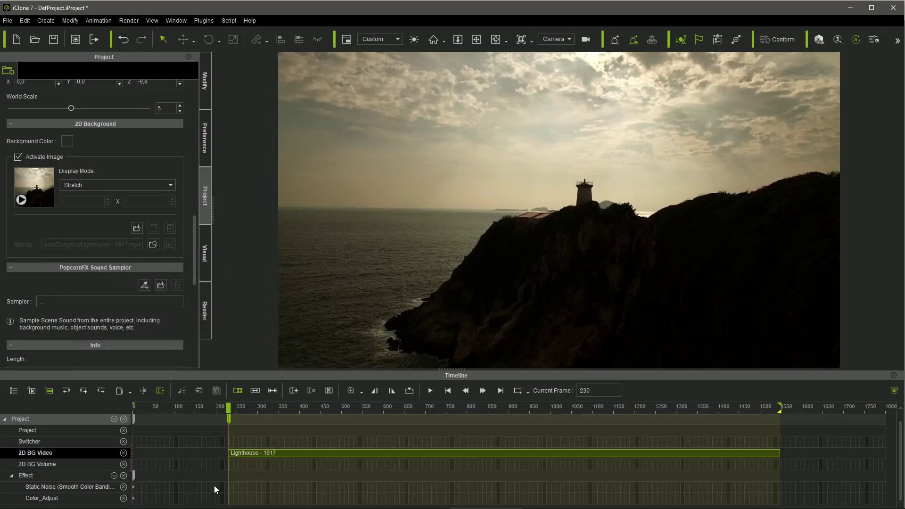
Move the Lighthouse - 1917 clip earlier to about frame 208 and replay from frame 230 to check timing
{"action": "left_click", "coordinate": [430, 392]}
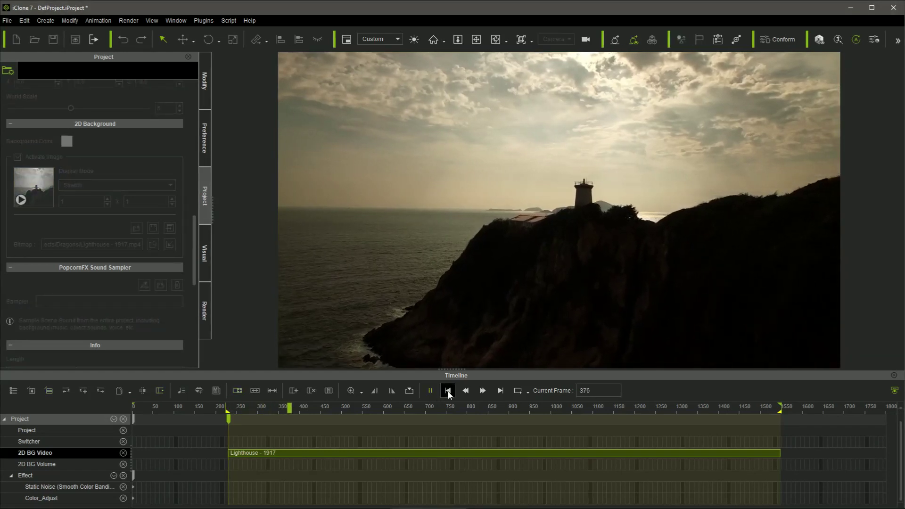
{"action": "left_click", "coordinate": [448, 392]}
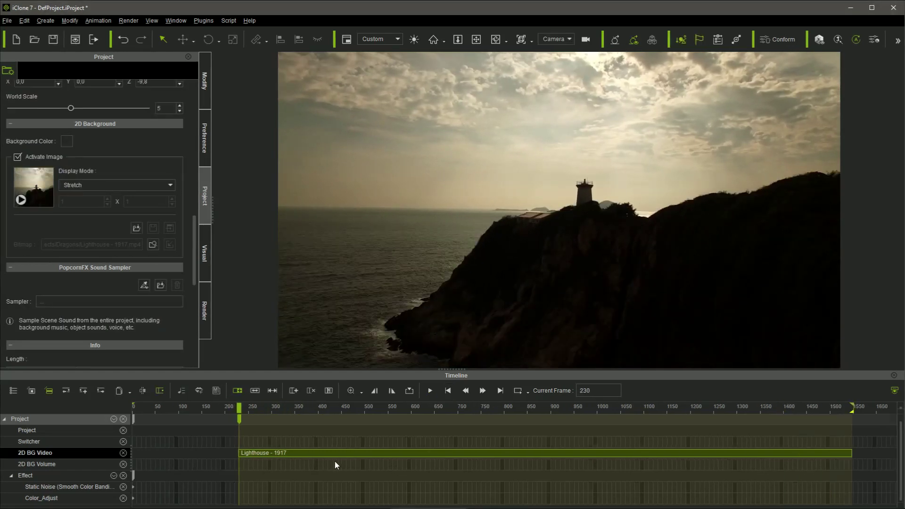
{"action": "scroll", "coordinate": [335, 461], "scroll_direction": "up", "scroll_amount": 3}
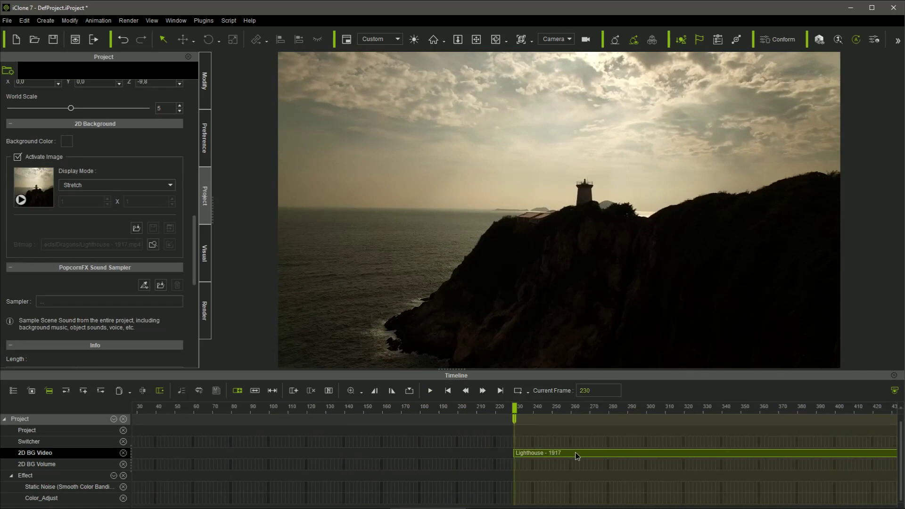
{"action": "left_click_drag", "start_coordinate": [575, 452], "coordinate": [534, 453]}
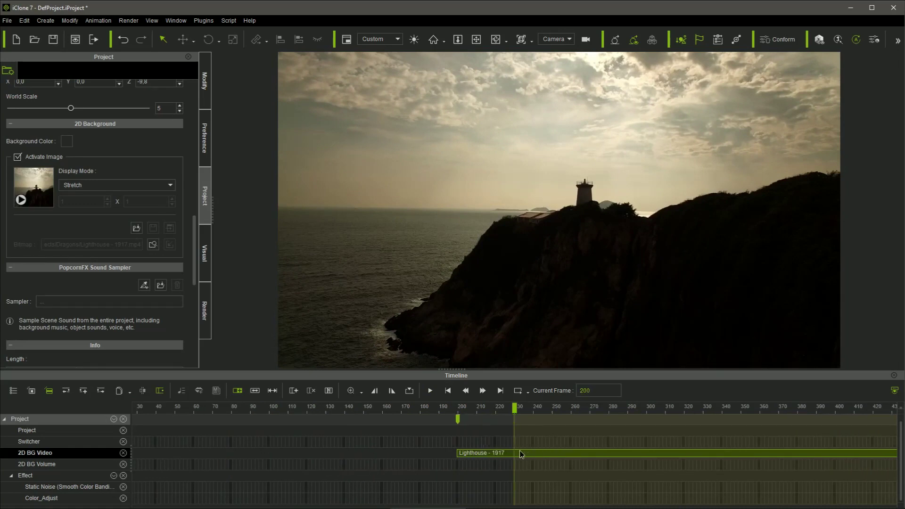
{"action": "scroll", "coordinate": [520, 451], "scroll_direction": "up", "scroll_amount": 2}
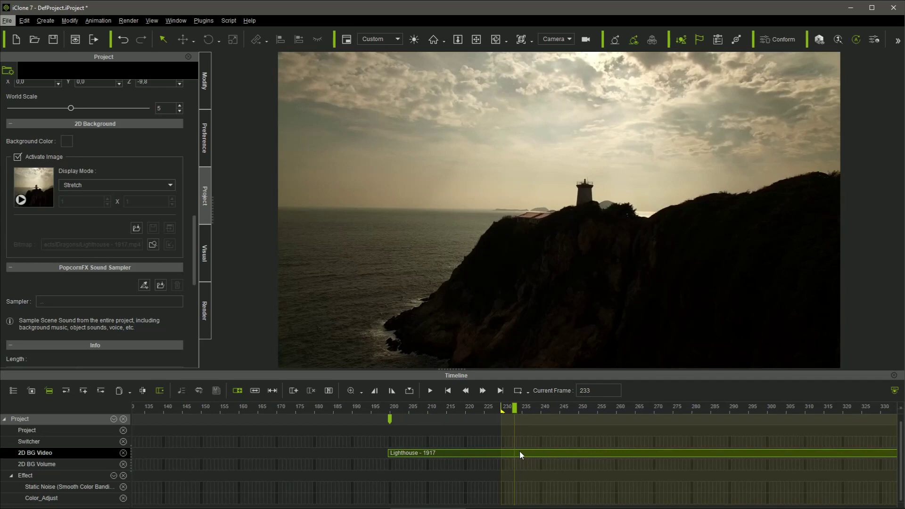
{"action": "left_click", "coordinate": [447, 391]}
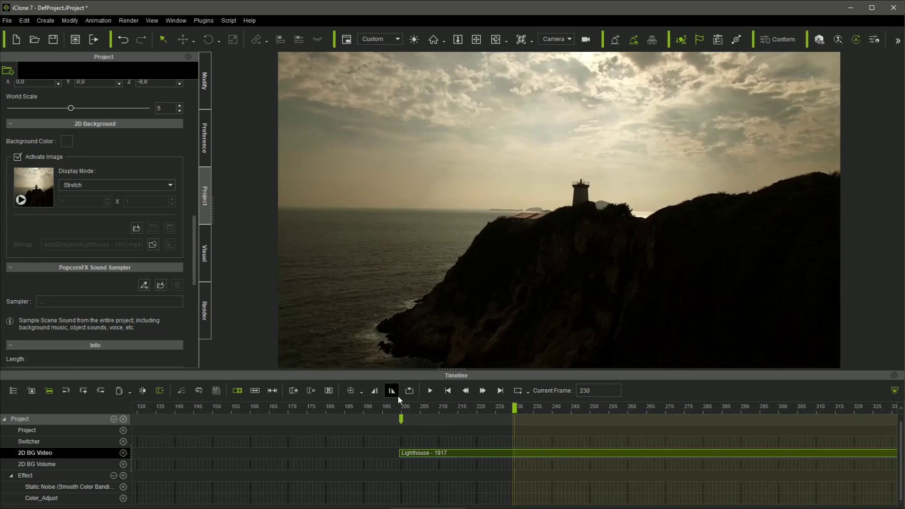
{"action": "left_click", "coordinate": [430, 391]}
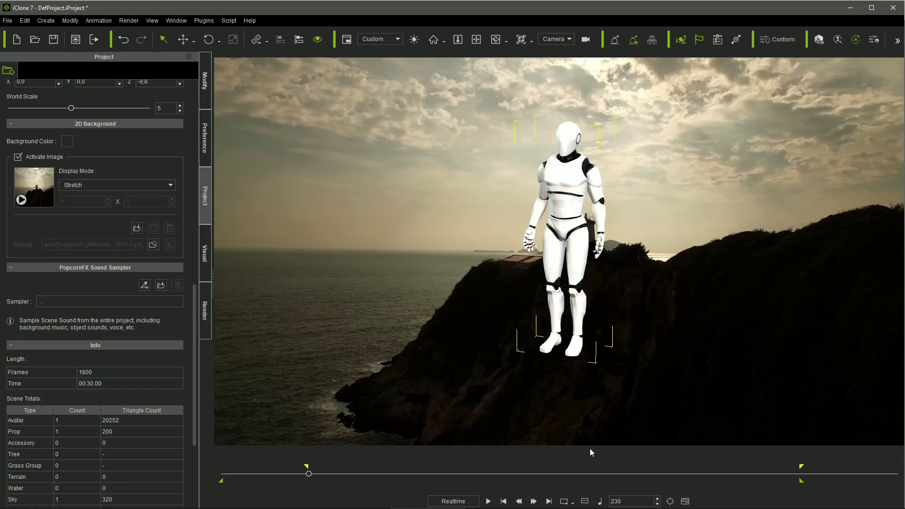
Show the grid, then orbit, pan and zoom so the avatar stands atop the lighthouse at frame 853
{"action": "key", "text": "ctrl+g"}
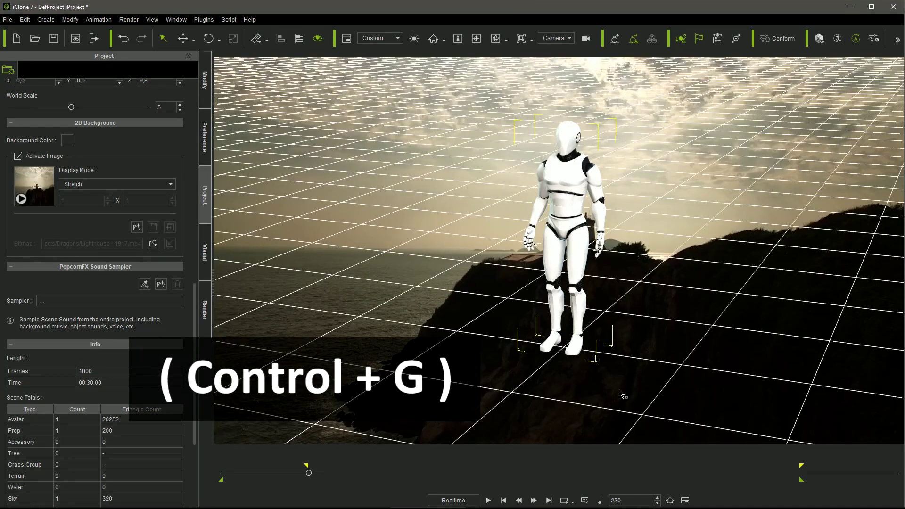
{"action": "right_click_drag", "start_coordinate": [660, 367], "coordinate": [712, 265]}
{"action": "middle_click_drag", "start_coordinate": [712, 265], "coordinate": [707, 368]}
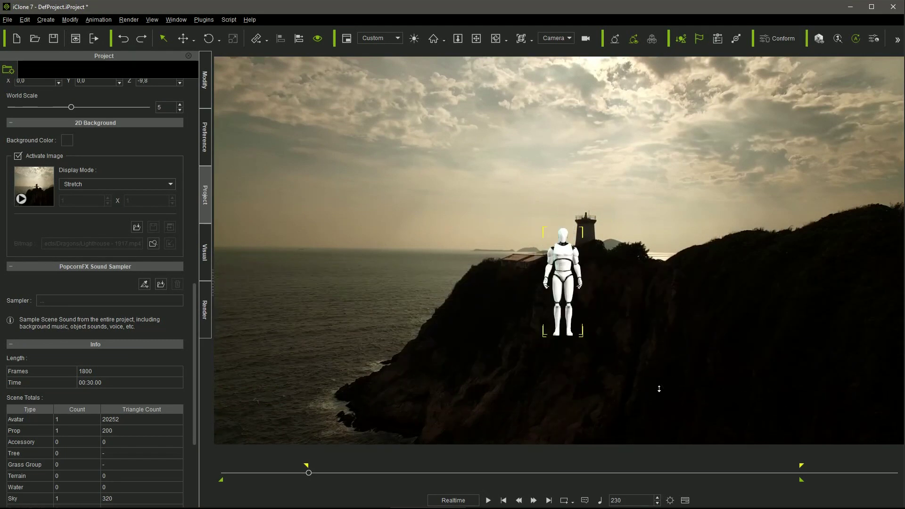
{"action": "scroll", "coordinate": [659, 389], "scroll_direction": "down", "scroll_amount": 5, "text": "alt"}
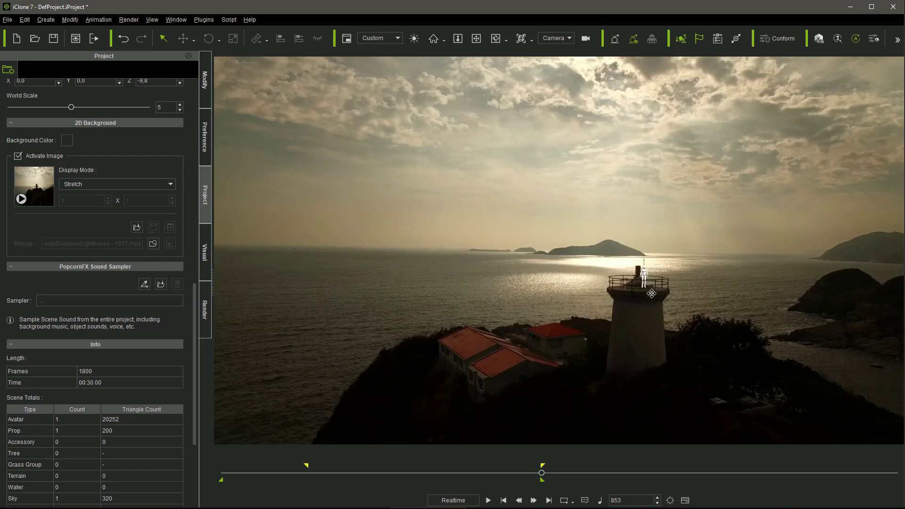
Jump back to frame 230 and step the background footage forward to frame 292
{"action": "left_click", "coordinate": [504, 500]}
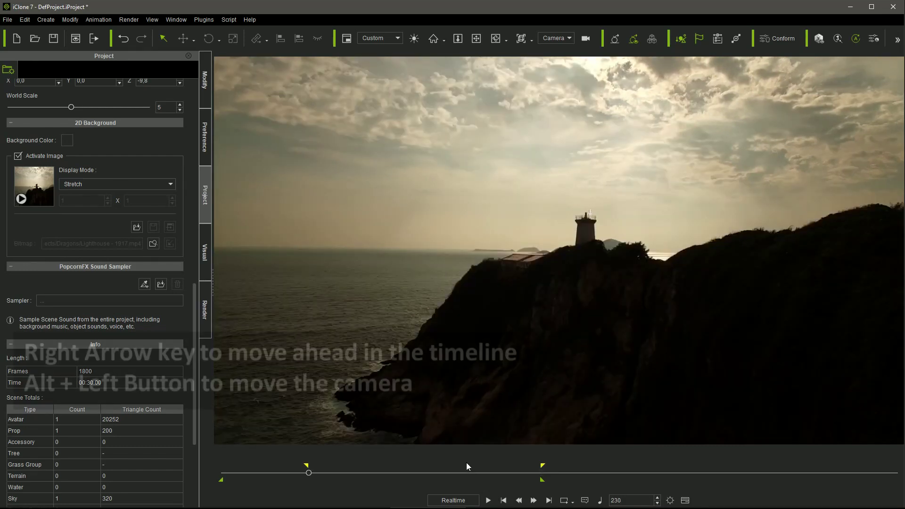
{"action": "key", "text": "Right"}
{"action": "key", "text": "Right"}
{"action": "key", "text": "Right"}
{"action": "key", "text": "Right"}
{"action": "key", "text": "Right"}
{"action": "key", "text": "Right"}
{"action": "key", "text": "Right"}
{"action": "key", "text": "Right"}
{"action": "key", "text": "Right"}
{"action": "key", "text": "Right"}
{"action": "key", "text": "Right"}
{"action": "key", "text": "Right"}
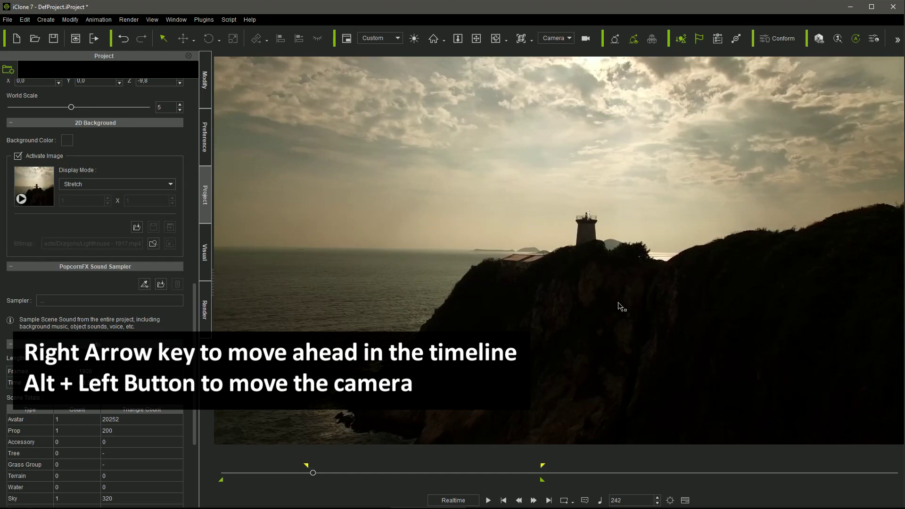
{"action": "key", "text": "Right"}
{"action": "key", "text": "Right"}
{"action": "key", "text": "Right"}
{"action": "key", "text": "Right"}
{"action": "key", "text": "Right"}
{"action": "key", "text": "Right"}
{"action": "key", "text": "Right"}
{"action": "key", "text": "Right"}
{"action": "key", "text": "Right"}
{"action": "key", "text": "Right"}
{"action": "key", "text": "Right"}
{"action": "key", "text": "Right"}
{"action": "key", "text": "Right"}
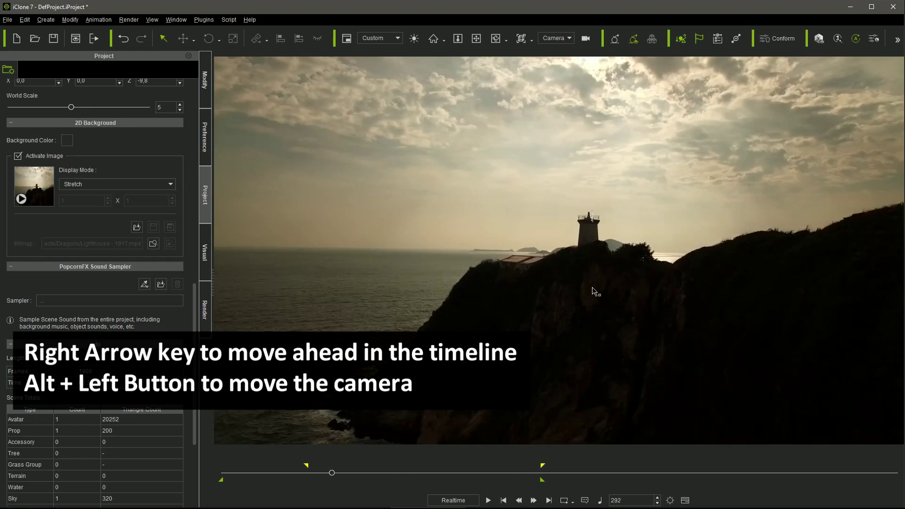
{"action": "key", "text": "Right"}
{"action": "key", "text": "Right"}
{"action": "key", "text": "Right"}
{"action": "key", "text": "Right"}
{"action": "key", "text": "Right"}
{"action": "key", "text": "Right"}
{"action": "key", "text": "Right"}
{"action": "key", "text": "Right"}
{"action": "key", "text": "Right"}
{"action": "key", "text": "Right"}
{"action": "key", "text": "Right"}
{"action": "key", "text": "Right"}
{"action": "key", "text": "Right"}
{"action": "key", "text": "Right"}
{"action": "key", "text": "Right"}
{"action": "key", "text": "Right"}
{"action": "key", "text": "Right"}
{"action": "key", "text": "Right"}
{"action": "key", "text": "Right"}
{"action": "key", "text": "Right"}
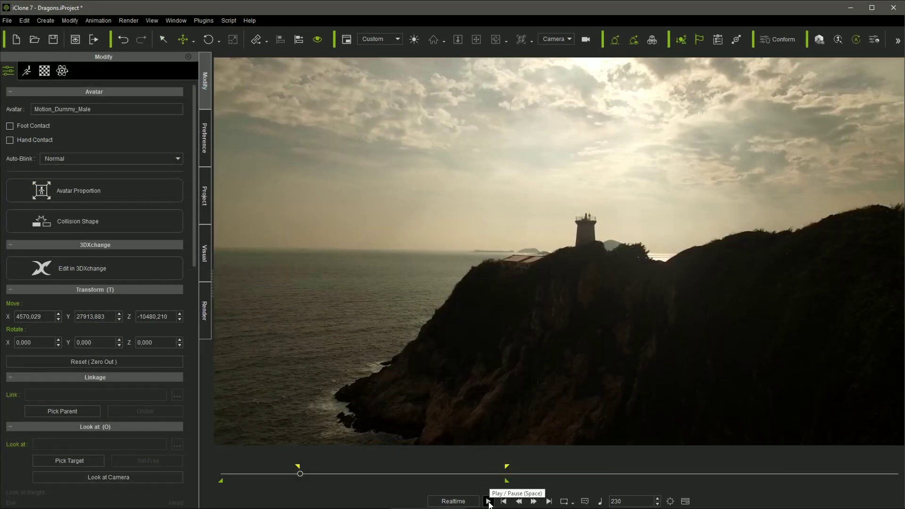
Play the scene, stop at frame 840, then play it again with the castle in place
{"action": "left_click", "coordinate": [489, 502]}
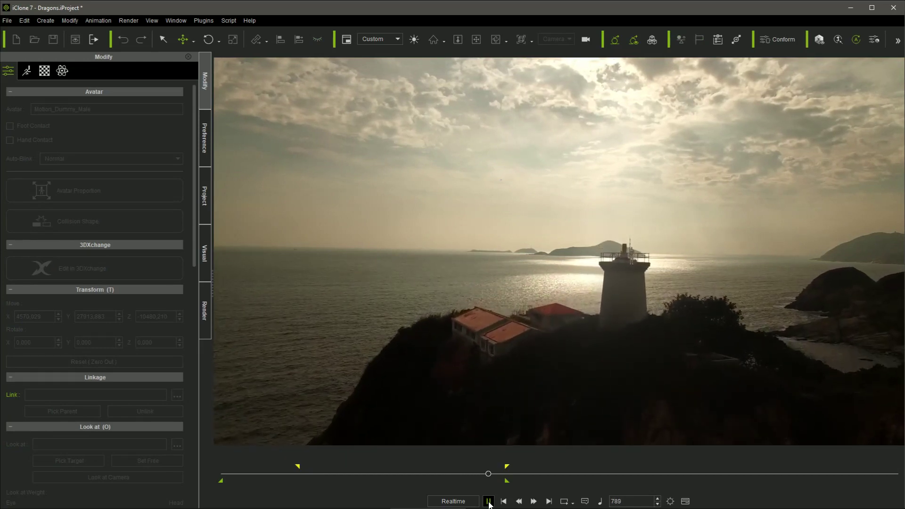
{"action": "left_click", "coordinate": [489, 501]}
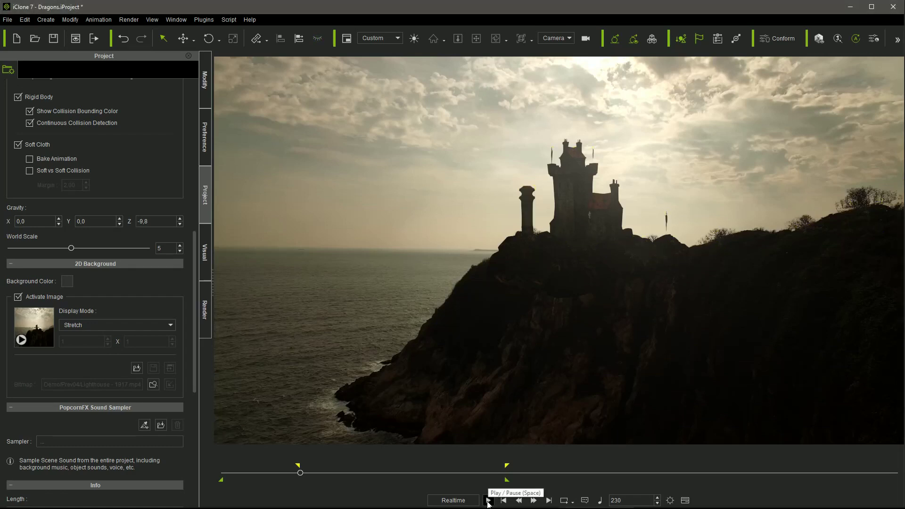
{"action": "left_click", "coordinate": [488, 501]}
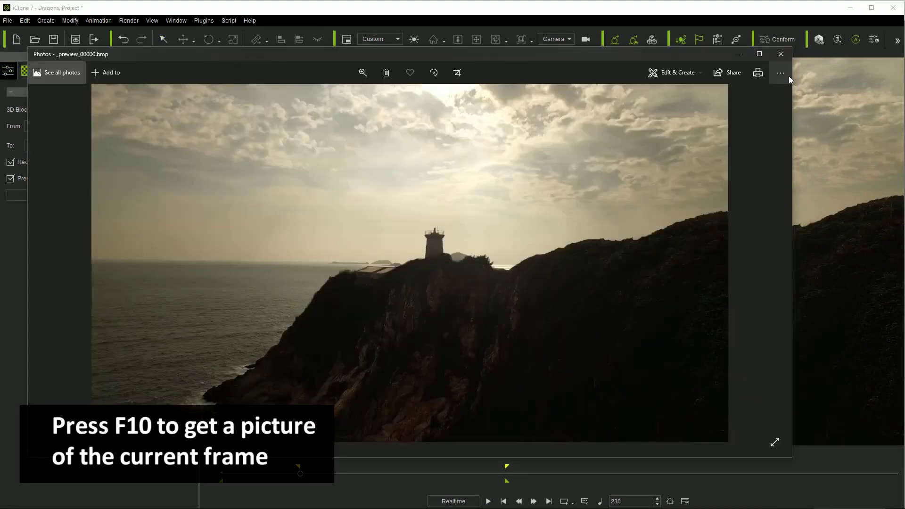
Open the Photos viewer's more-options menu to save the preview picture
{"action": "left_click", "coordinate": [785, 74]}
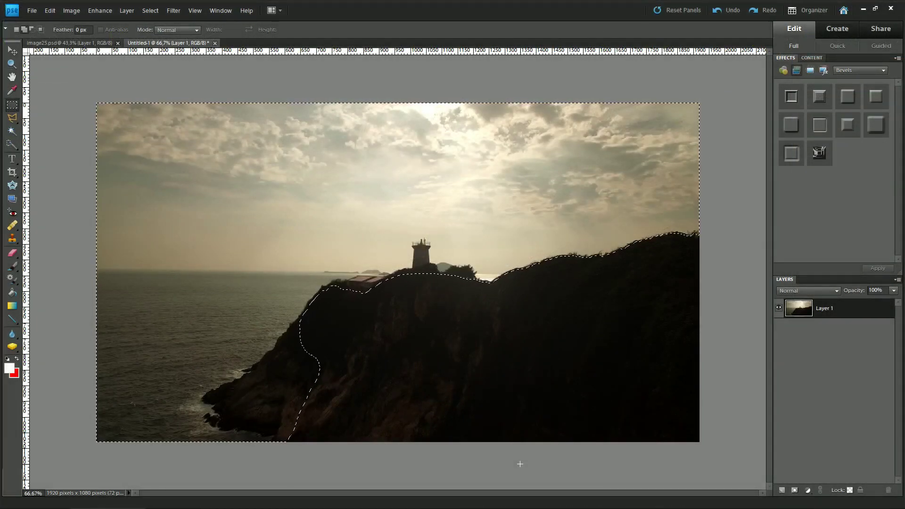
Delete the selected sky and sea, then soften the rock's left edge with the eraser
{"action": "key", "text": "Delete"}
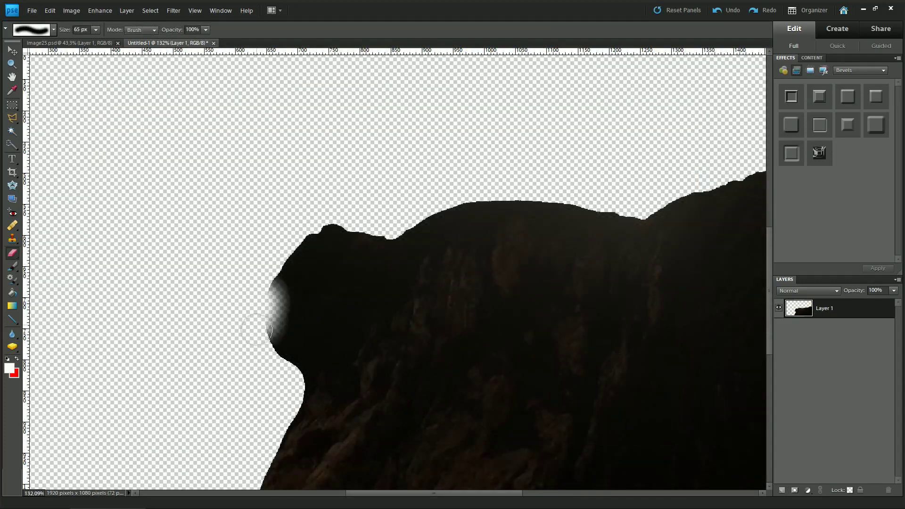
{"action": "mouse_move", "coordinate": [271, 325]}
{"action": "left_mouse_down"}
{"action": "mouse_move", "coordinate": [294, 366]}
{"action": "mouse_move", "coordinate": [288, 386]}
{"action": "mouse_move", "coordinate": [286, 242]}
{"action": "mouse_move", "coordinate": [319, 216]}
{"action": "mouse_move", "coordinate": [348, 276]}
{"action": "mouse_move", "coordinate": [352, 222]}
{"action": "left_mouse_up"}
{"action": "scroll", "coordinate": [330, 283], "scroll_direction": "down", "scroll_amount": 5}
{"action": "scroll", "coordinate": [330, 283], "scroll_direction": "left", "scroll_amount": 2}
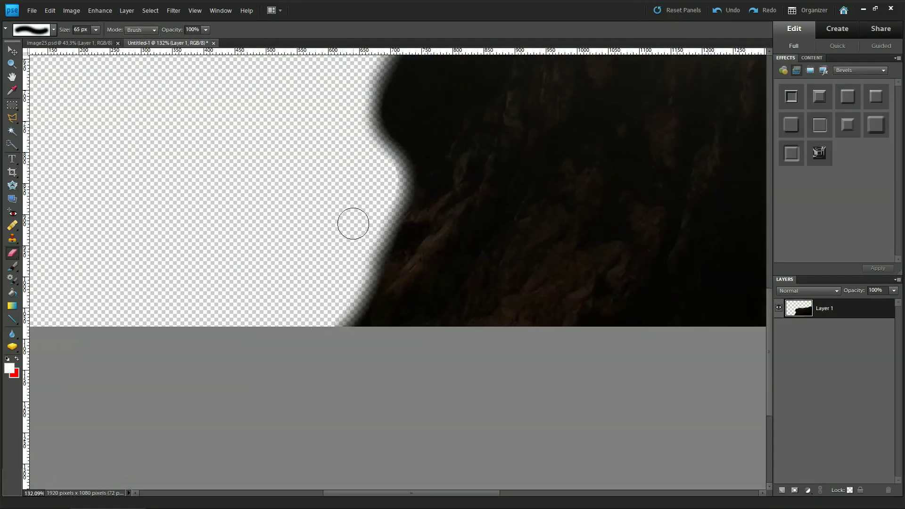
{"action": "scroll", "coordinate": [377, 221], "scroll_direction": "down", "scroll_amount": 1}
{"action": "key", "text": "ctrl+0"}
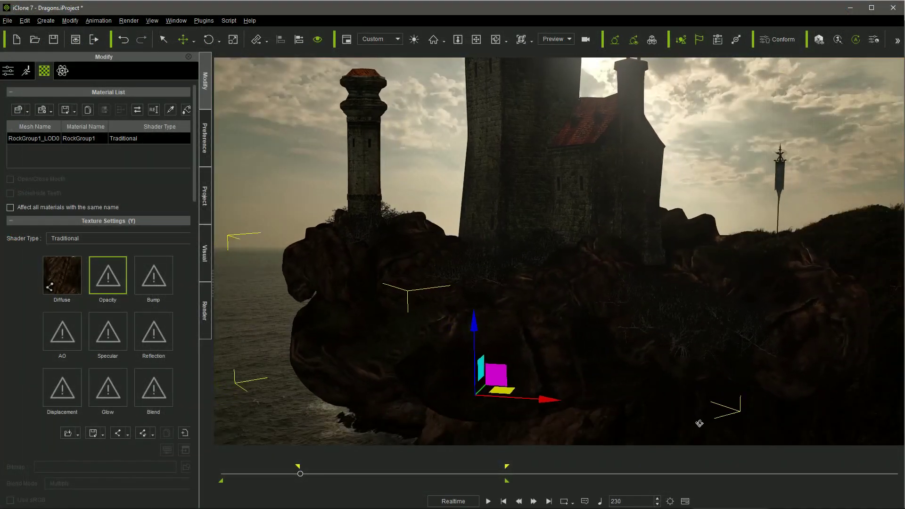
Orbit around the castle rock and play, then pause, the scene to check the castle
{"action": "right_click_drag", "start_coordinate": [700, 423], "coordinate": [625, 424]}
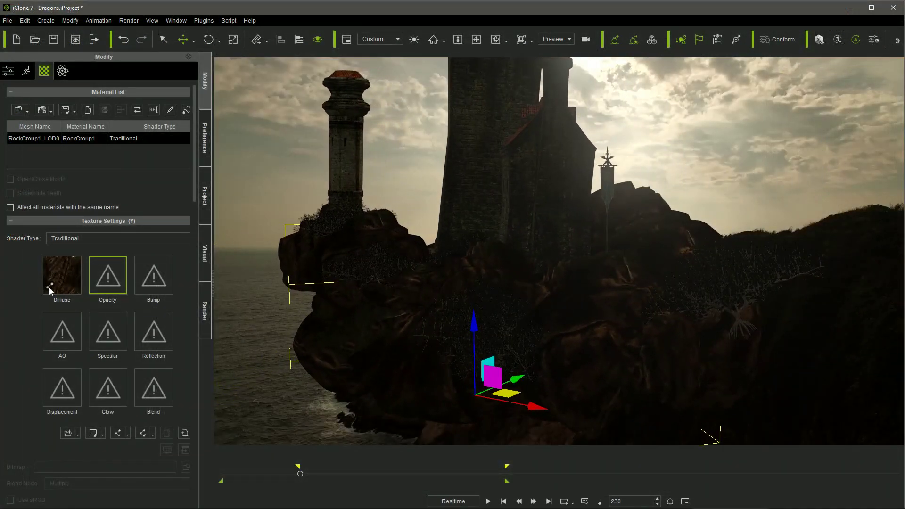
{"action": "mouse_move", "coordinate": [58, 286]}
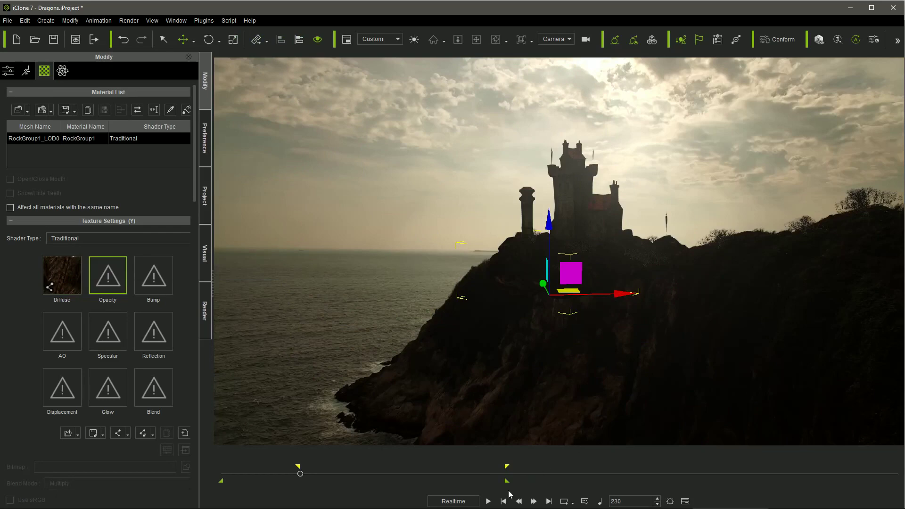
{"action": "left_click", "coordinate": [489, 501]}
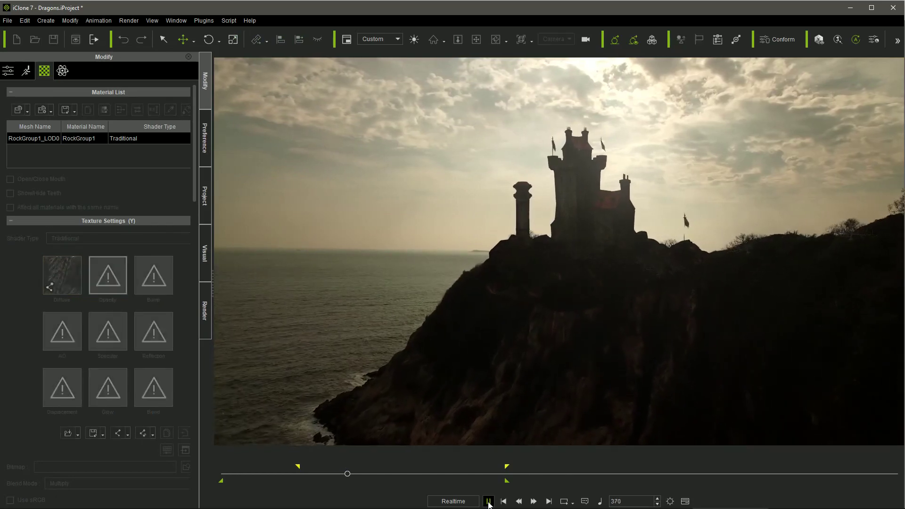
{"action": "left_click", "coordinate": [488, 501]}
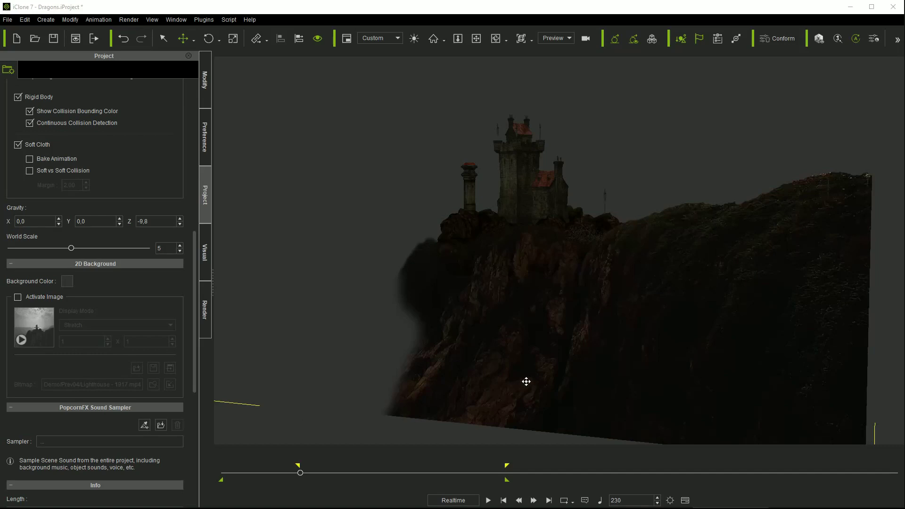
Orbit the view, turn the background video back on, and play the composited scene
{"action": "right_click_drag", "start_coordinate": [705, 358], "coordinate": [676, 367]}
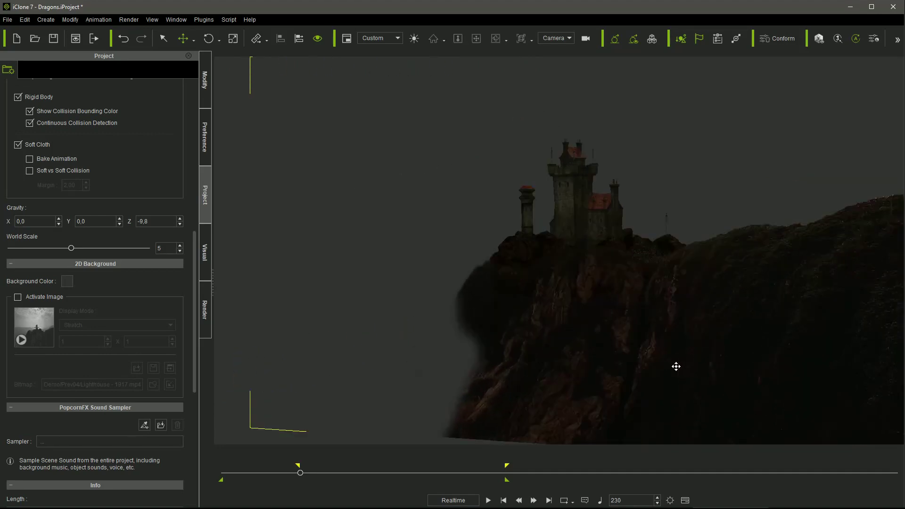
{"action": "left_click", "coordinate": [18, 298]}
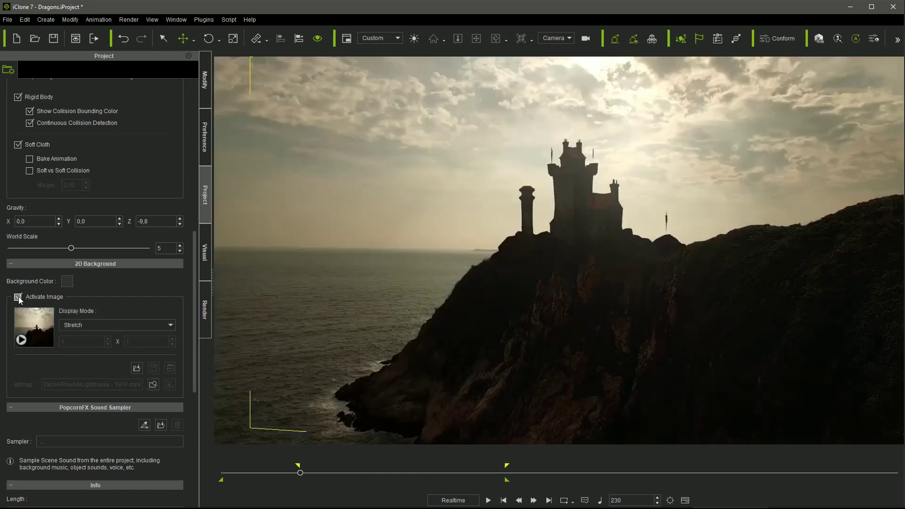
{"action": "left_click", "coordinate": [489, 500]}
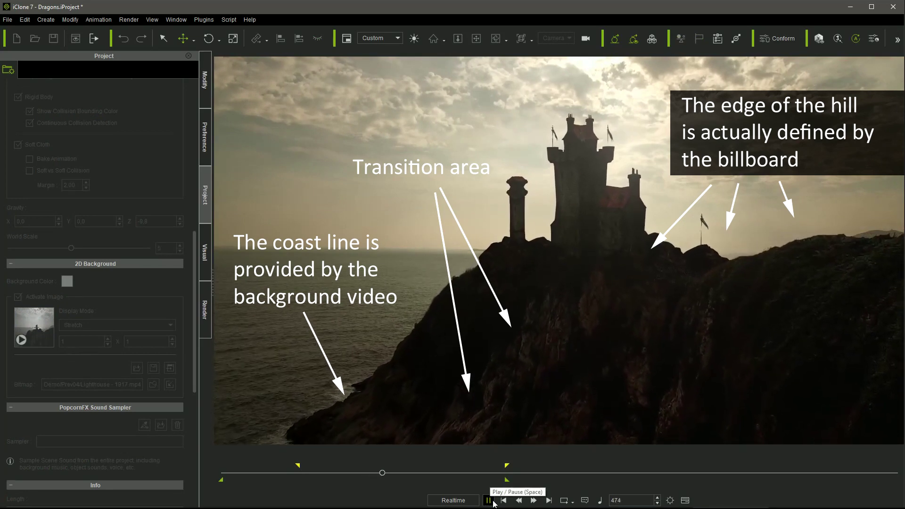
Review playback from frame 501 to 640, then orbit to view the cliff's other side
{"action": "left_click", "coordinate": [493, 502]}
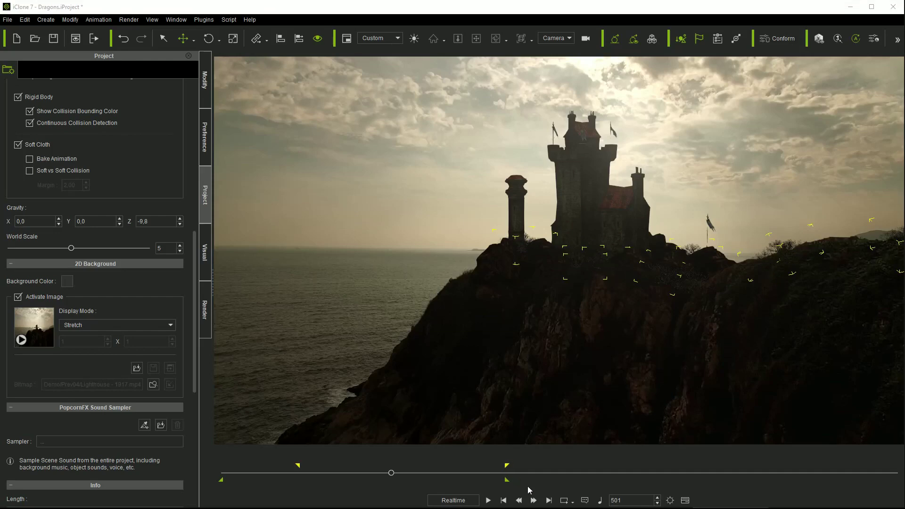
{"action": "left_click", "coordinate": [488, 500]}
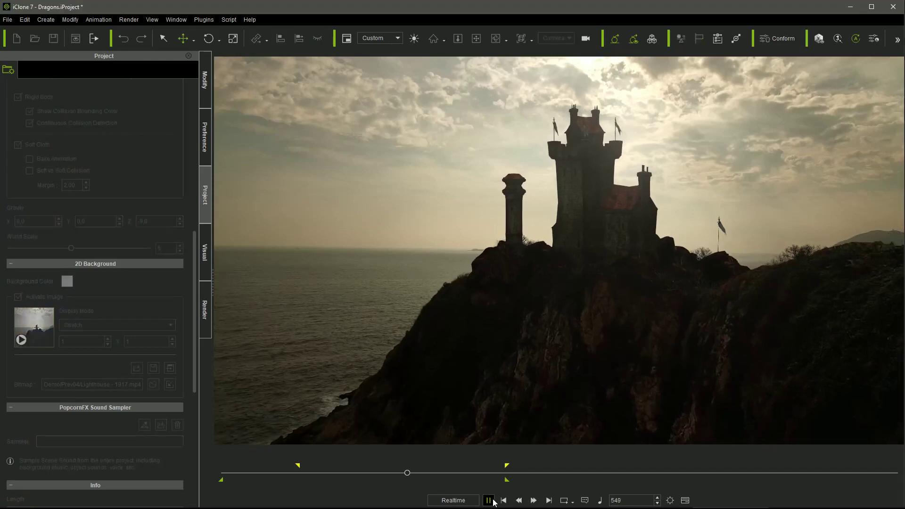
{"action": "left_click", "coordinate": [489, 500]}
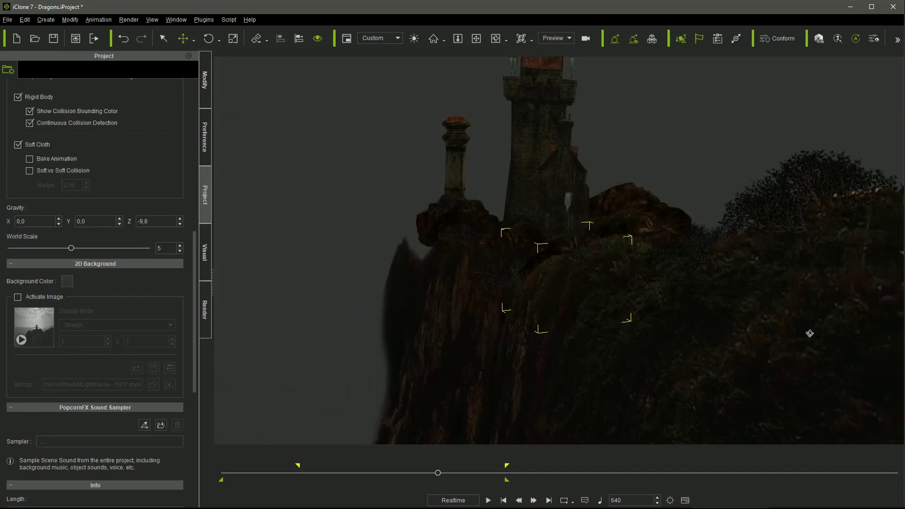
{"action": "right_click_drag", "start_coordinate": [786, 333], "coordinate": [665, 341]}
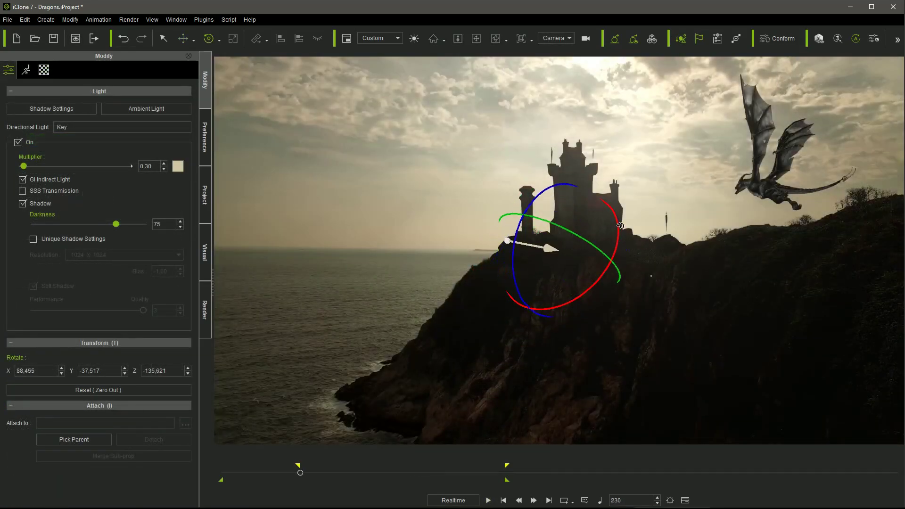
Rotate the key light around its X axis and display the Image Based Lighting settings
{"action": "left_click_drag", "start_coordinate": [621, 225], "coordinate": [612, 265]}
{"action": "left_click", "coordinate": [206, 267]}
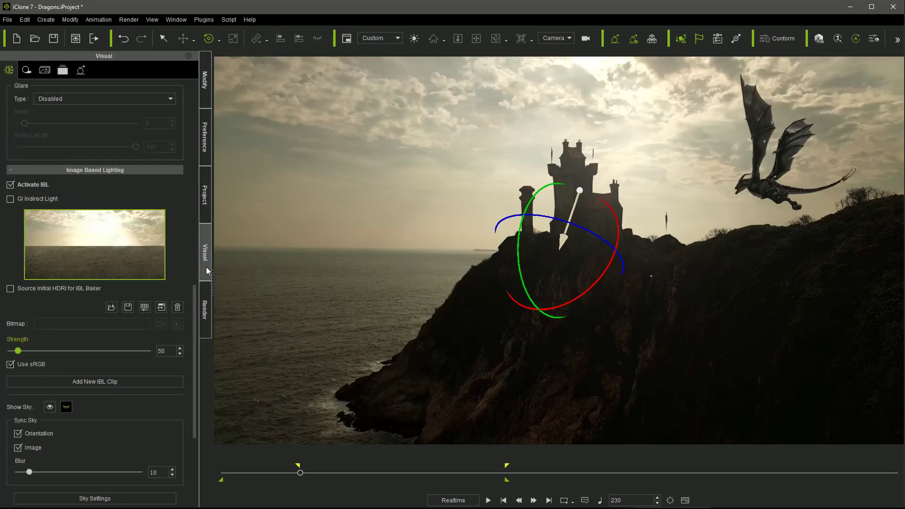
{"action": "mouse_move", "coordinate": [156, 267]}
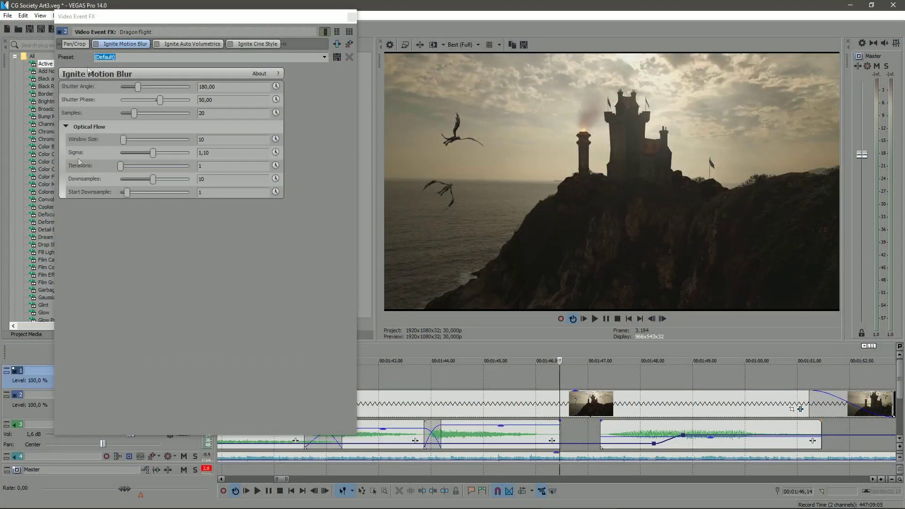
Enable Ignite Motion Blur, Ignite Auto Volumetrics and Ignite Cine Style on the Dragonflight clip
{"action": "left_click", "coordinate": [96, 44]}
{"action": "left_click", "coordinate": [156, 43]}
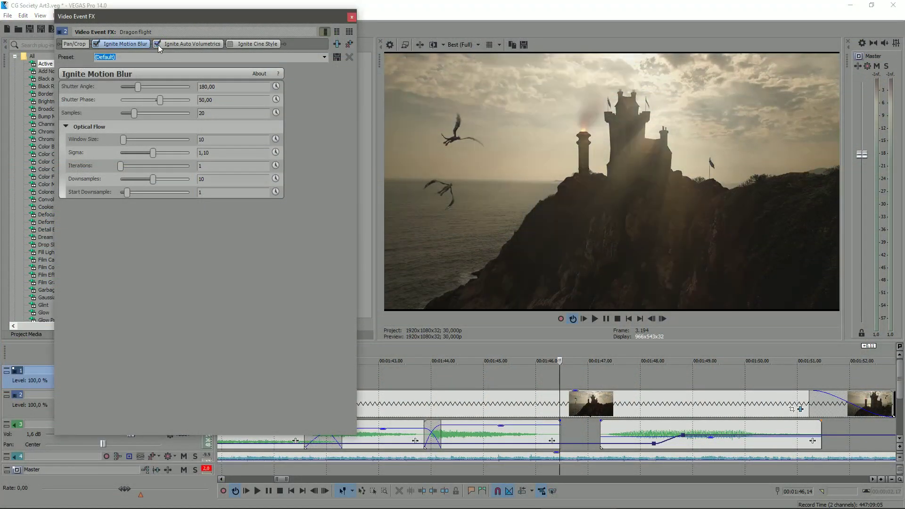
{"action": "left_click", "coordinate": [230, 44]}
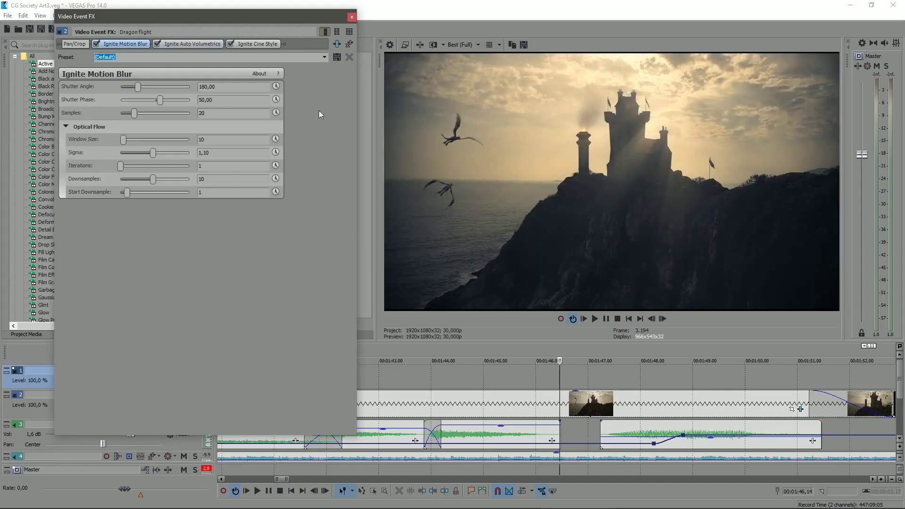